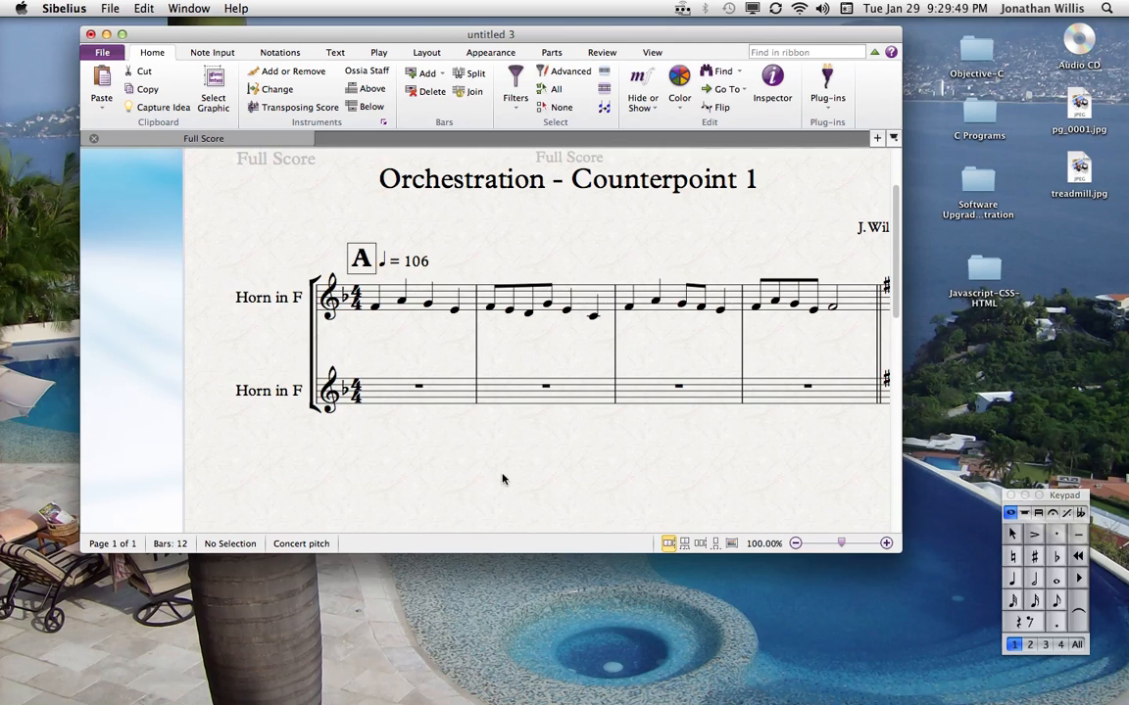
Change the instrument for bars 5–8 at rehearsal mark B, with both horn staves selected, to Trumpet in Bb
{"action": "left_click_drag", "start_coordinate": [501, 472], "coordinate": [478, 226]}
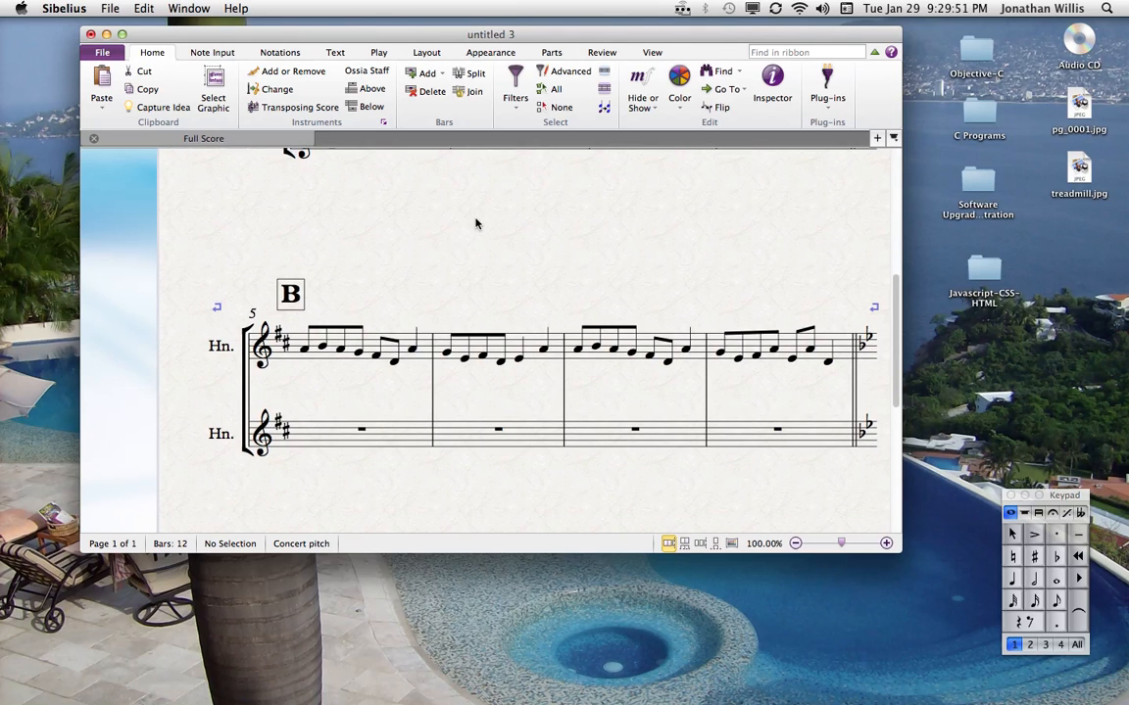
{"action": "scroll", "coordinate": [474, 392], "scroll_direction": "up", "scroll_amount": 5}
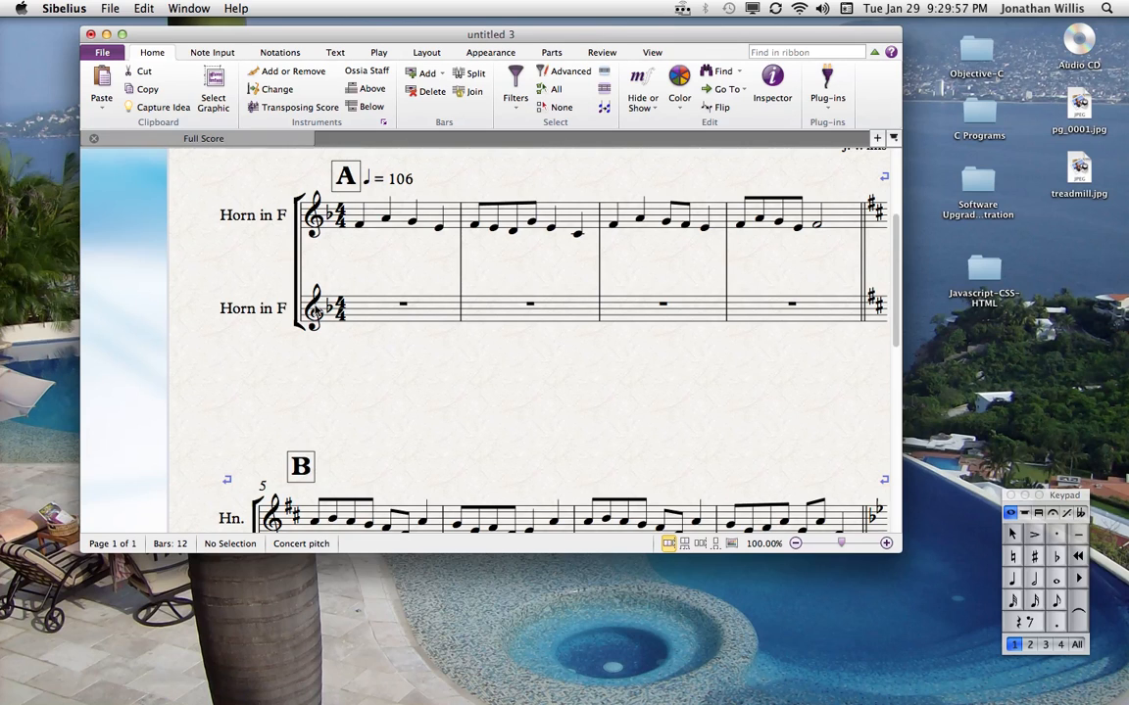
{"action": "left_click_drag", "start_coordinate": [477, 426], "coordinate": [486, 264]}
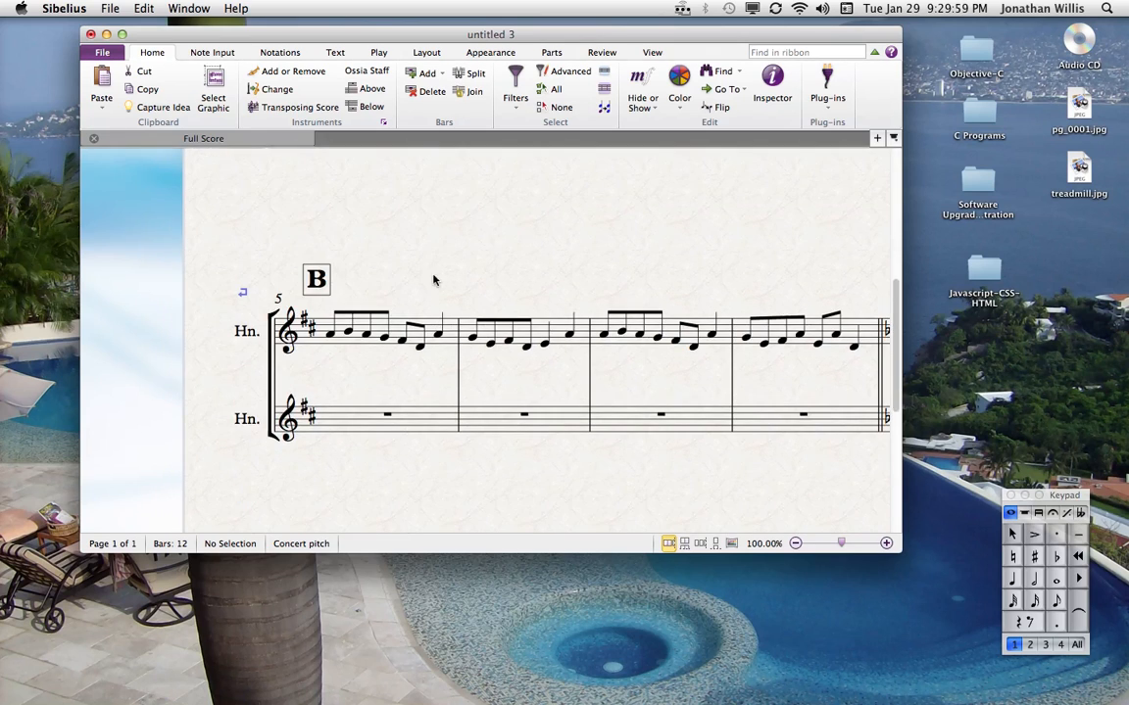
{"action": "left_click", "coordinate": [453, 343]}
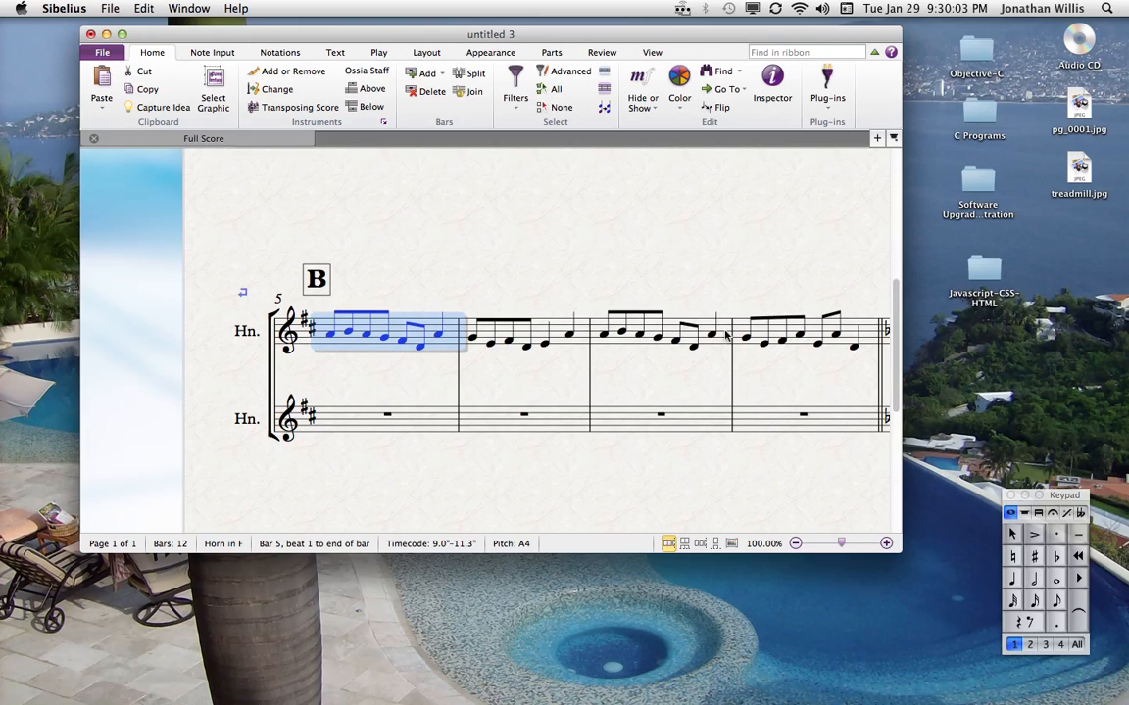
{"action": "left_click", "coordinate": [756, 336], "text": "shift"}
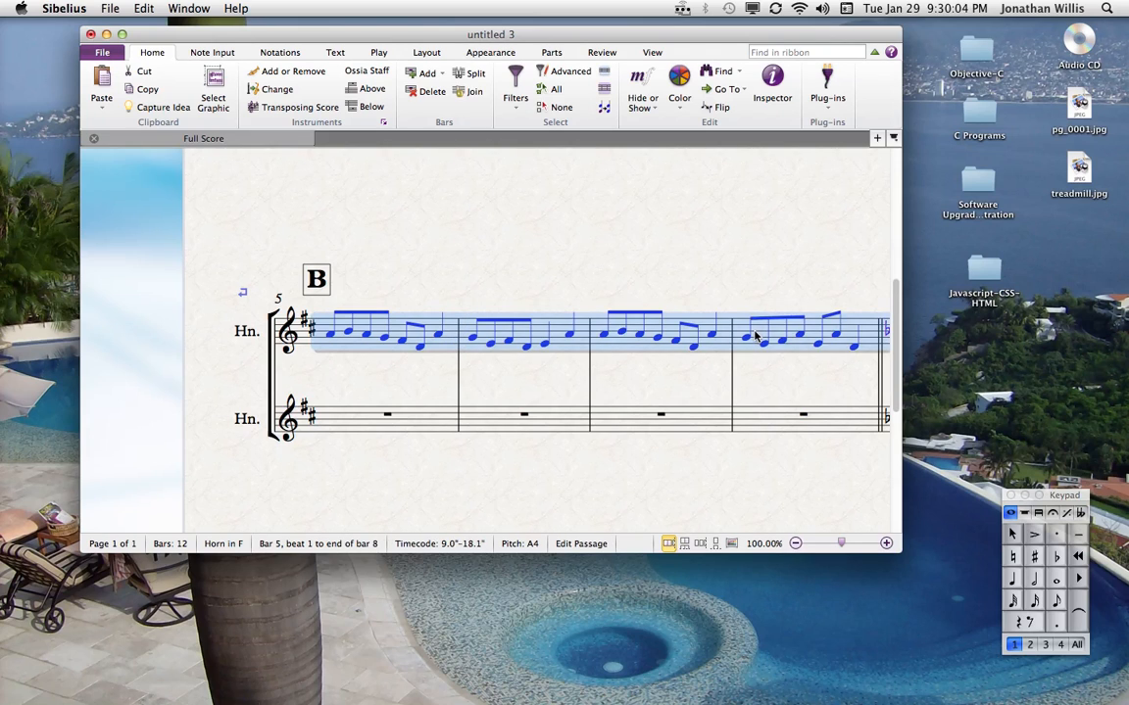
{"action": "left_click", "coordinate": [765, 427], "text": "shift"}
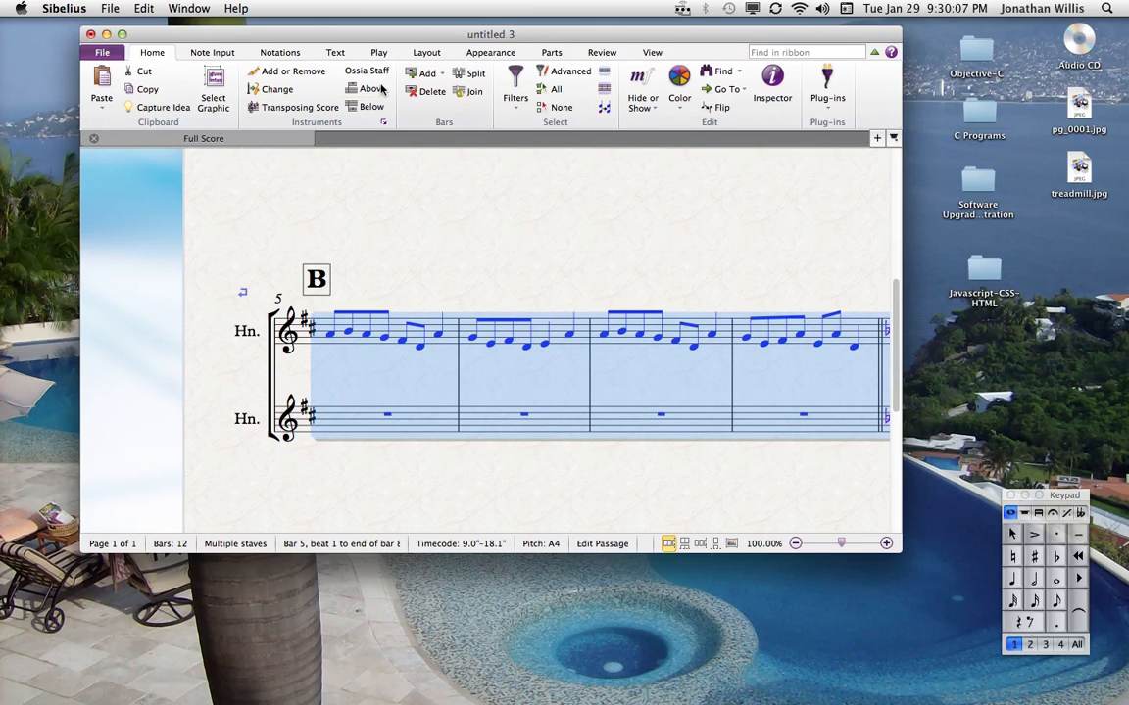
{"action": "left_click", "coordinate": [270, 90]}
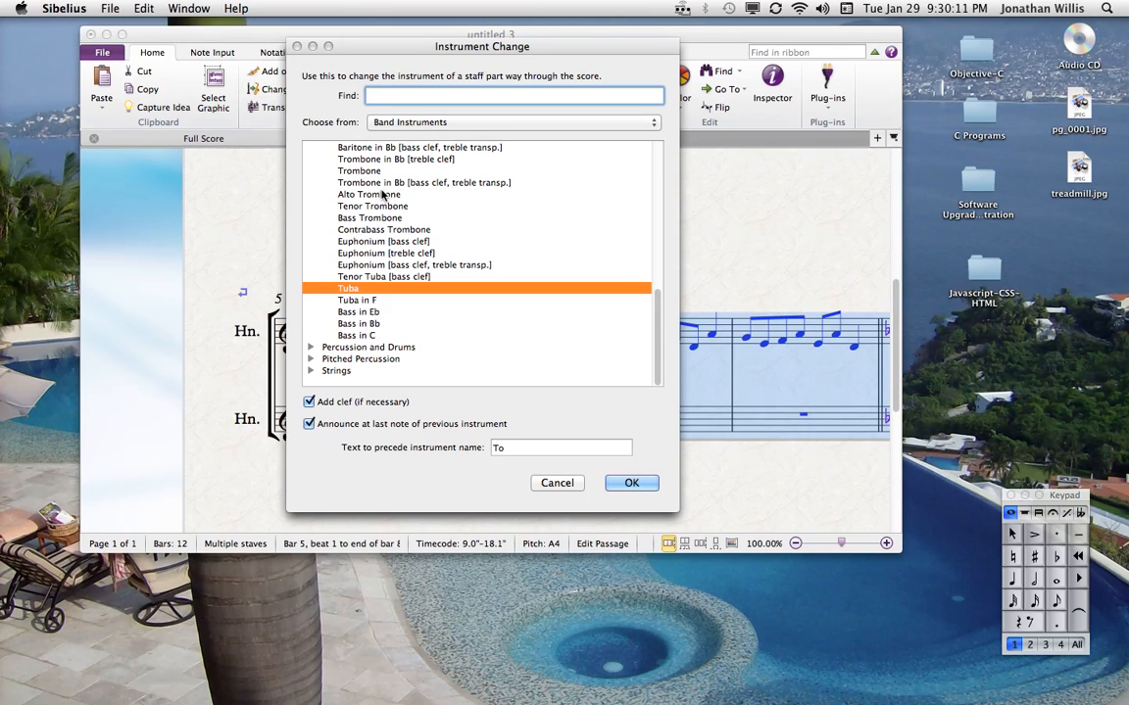
{"action": "scroll", "coordinate": [377, 191], "scroll_direction": "up", "scroll_amount": 3}
{"action": "scroll", "coordinate": [382, 194], "scroll_direction": "up", "scroll_amount": 7}
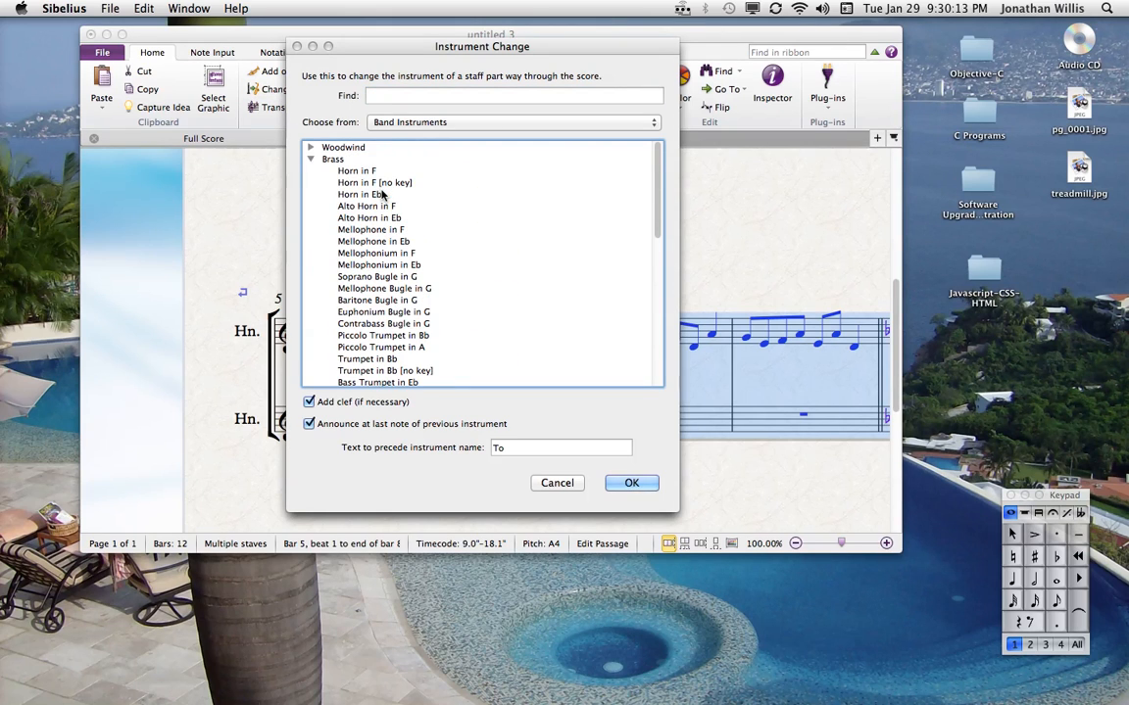
{"action": "scroll", "coordinate": [377, 207], "scroll_direction": "down", "scroll_amount": 1}
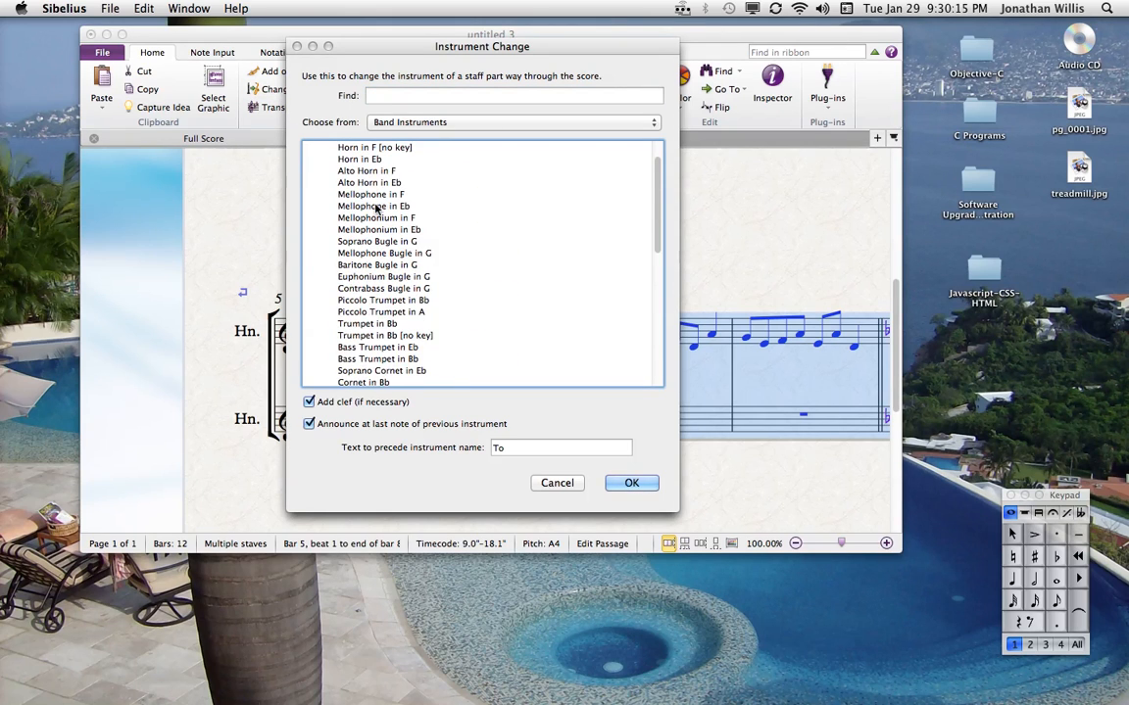
{"action": "double_click", "coordinate": [377, 323]}
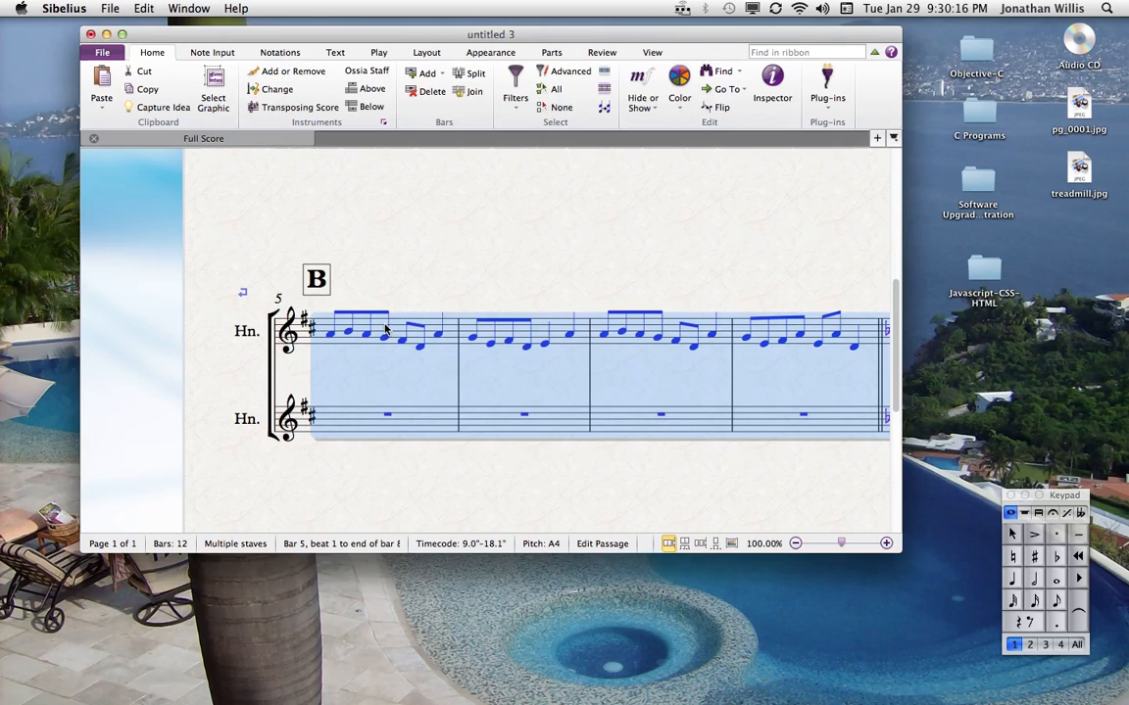
{"action": "left_click_drag", "start_coordinate": [521, 224], "coordinate": [447, 214]}
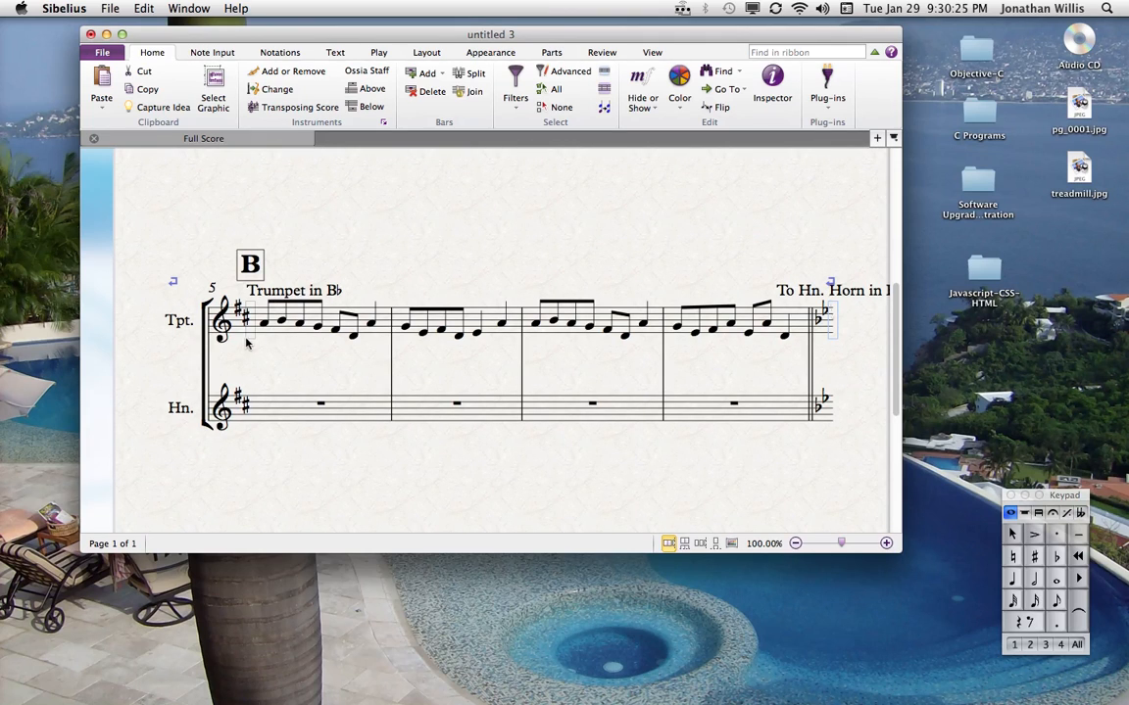
{"action": "left_click", "coordinate": [256, 309]}
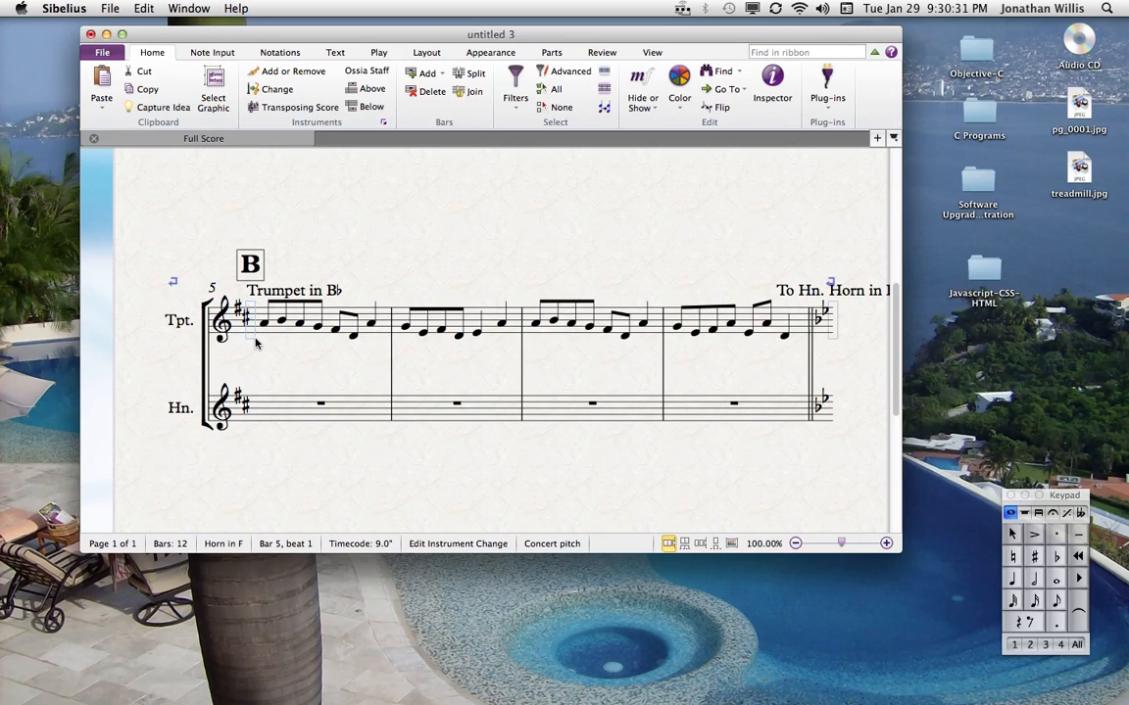
Play the score from the first note of bar 1 through the trumpet passage, stopping in bar 8
{"action": "left_click_drag", "start_coordinate": [588, 226], "coordinate": [583, 456]}
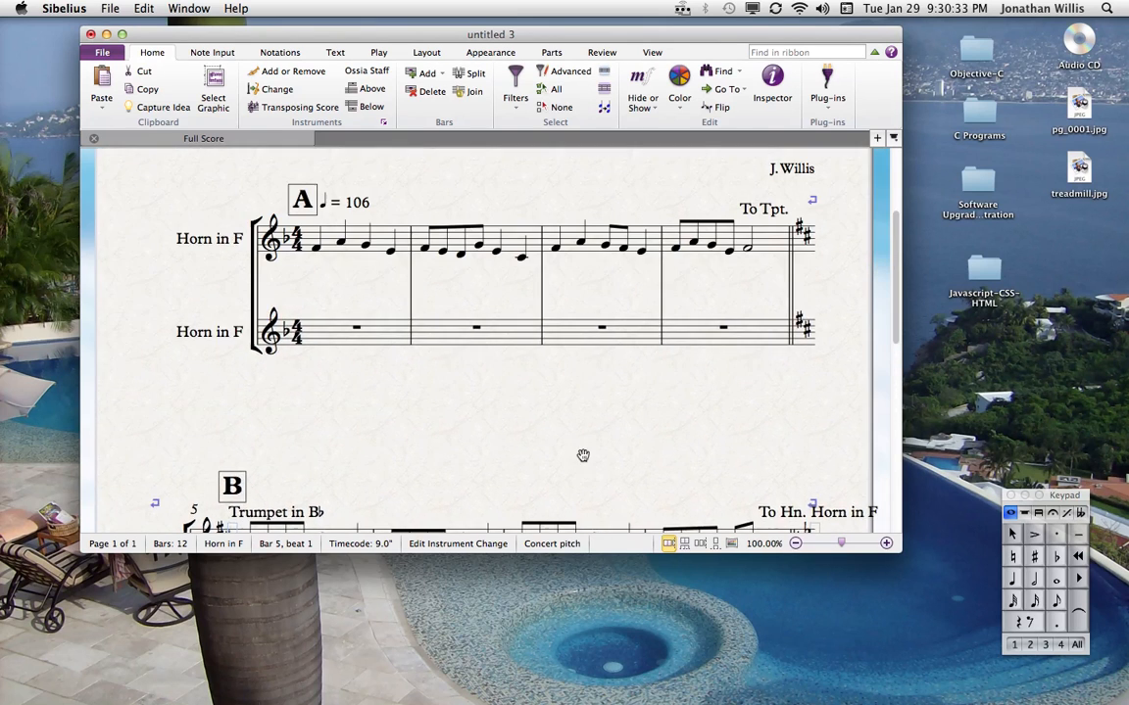
{"action": "scroll", "coordinate": [564, 224], "scroll_direction": "up", "scroll_amount": 4}
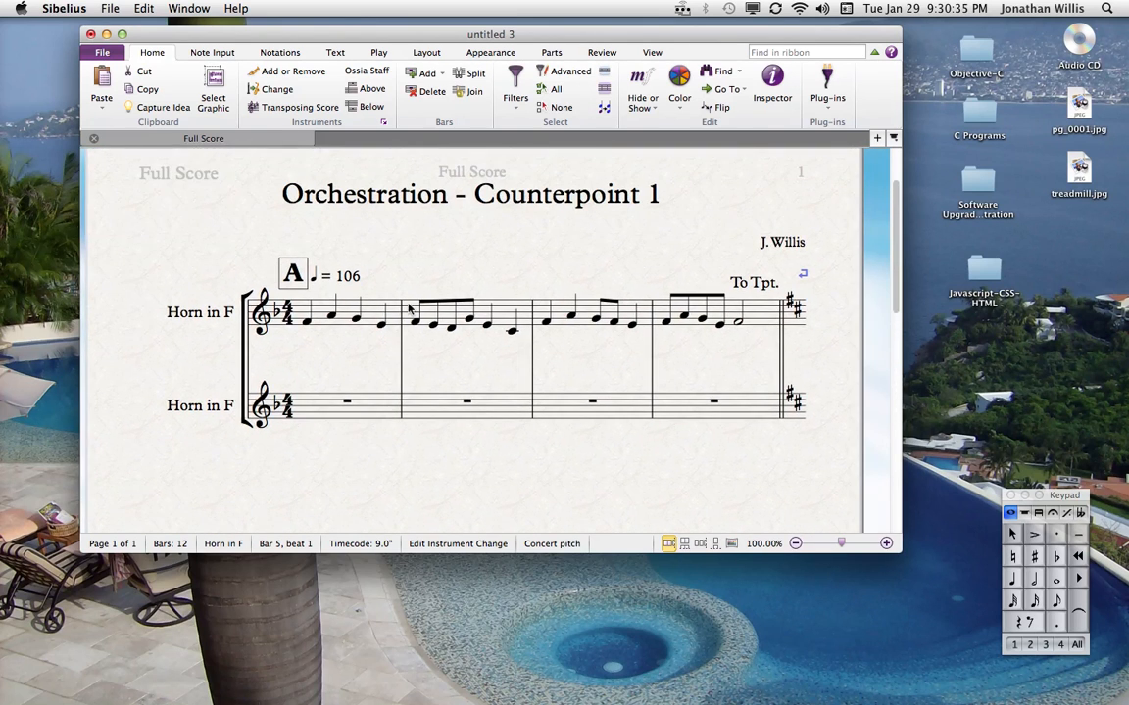
{"action": "left_click", "coordinate": [306, 323]}
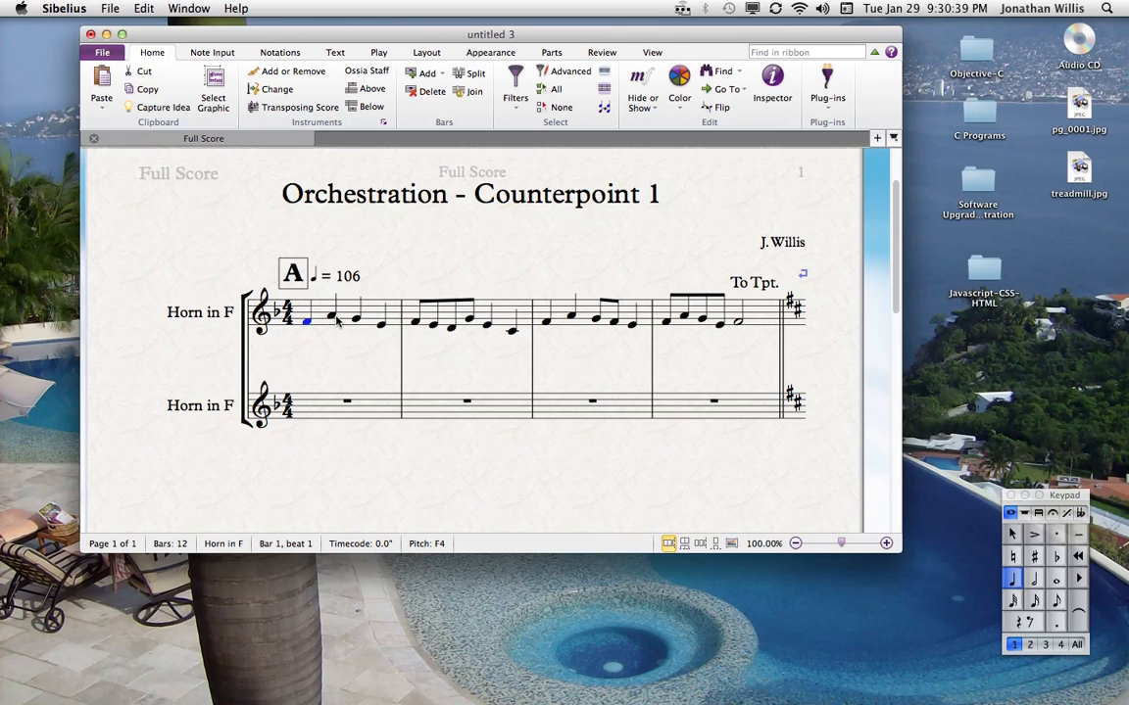
{"action": "key", "text": "space"}
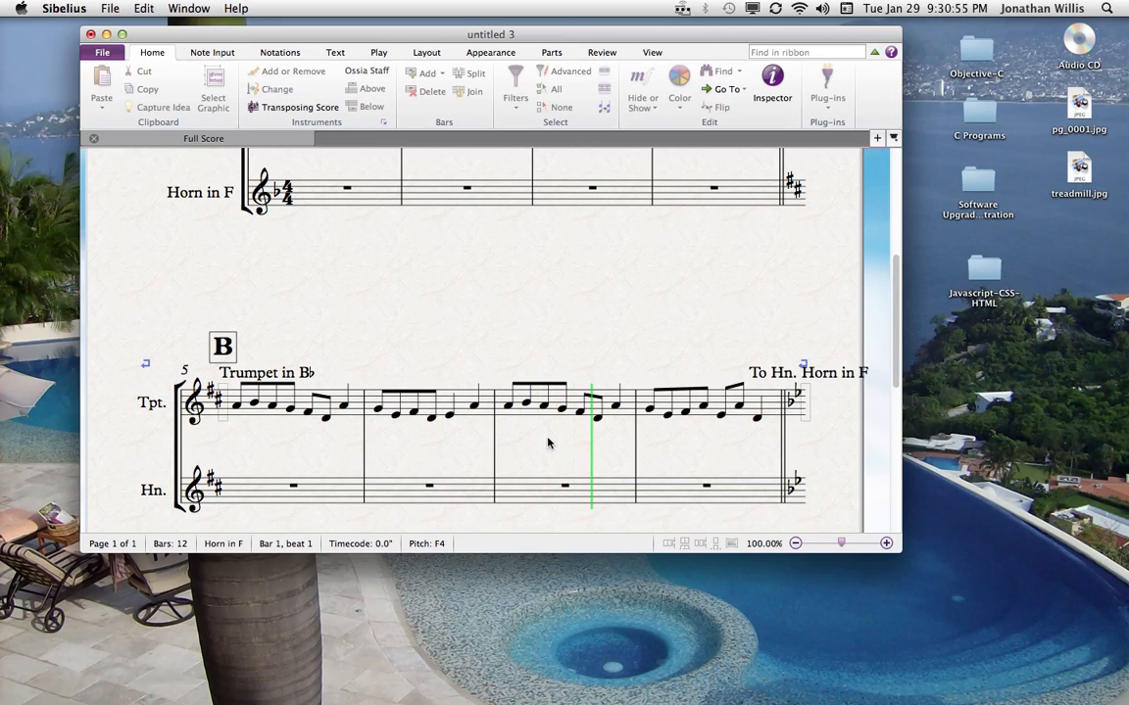
{"action": "key", "text": "space"}
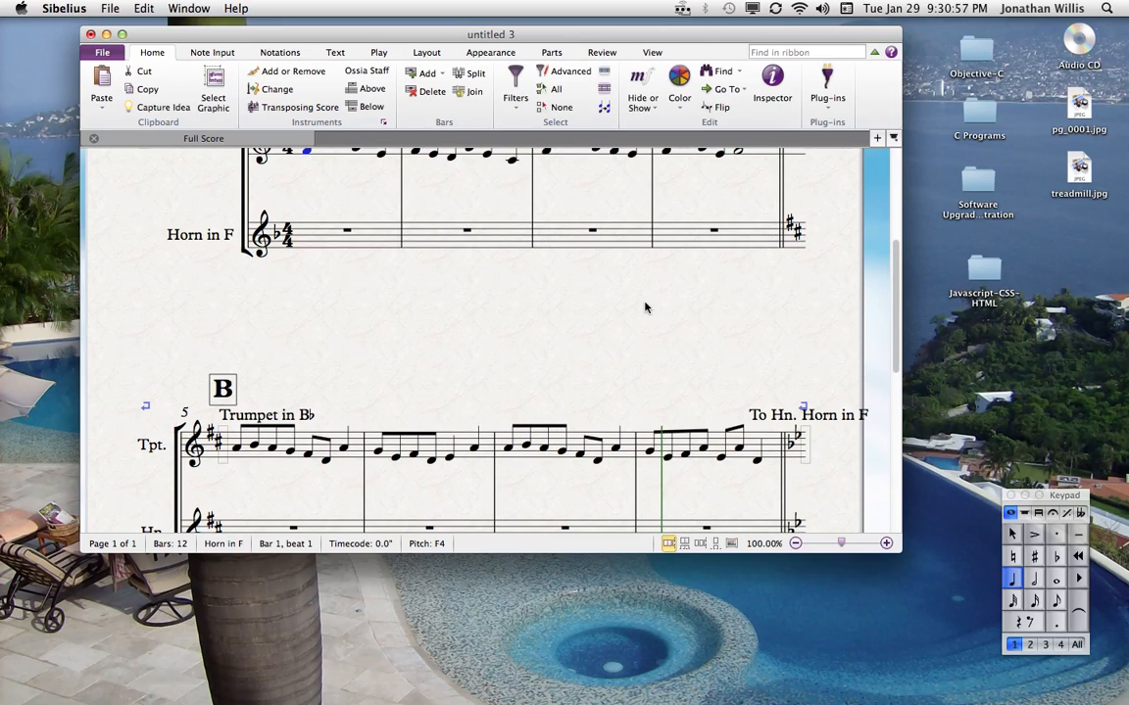
Examine the "To Tpt." announcement in bar 4, then the Trumpet in Bb label and instrument change marker at the start of bar 5
{"action": "left_click_drag", "start_coordinate": [645, 304], "coordinate": [650, 485]}
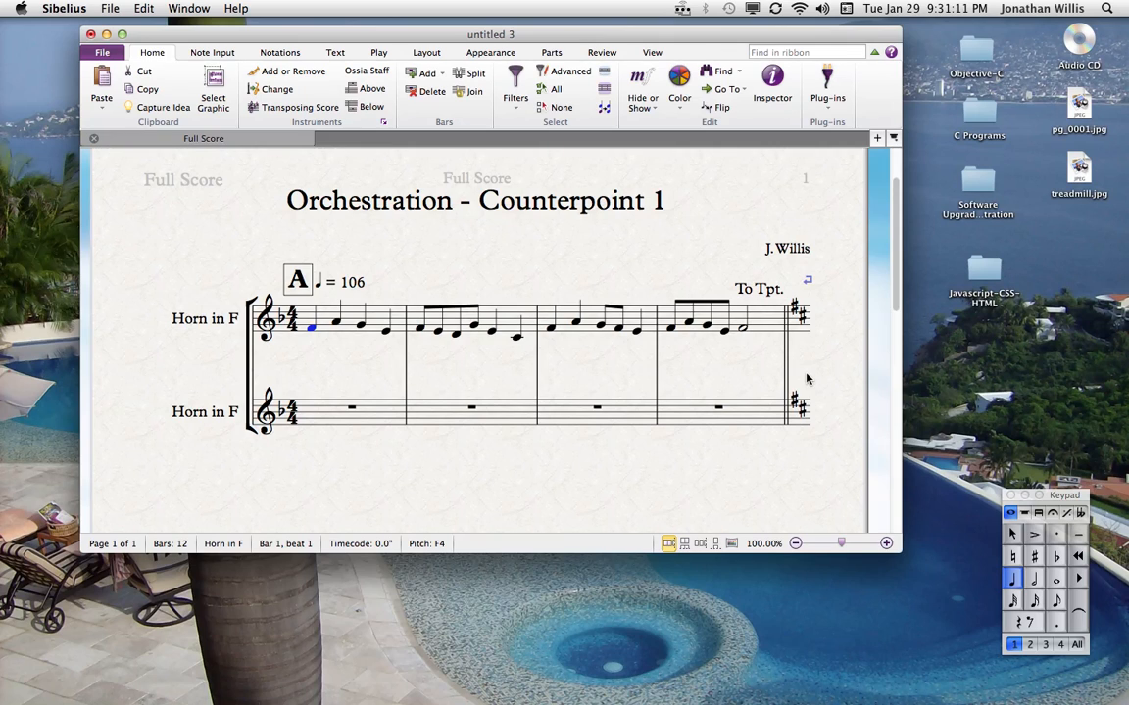
{"action": "double_click", "coordinate": [763, 294]}
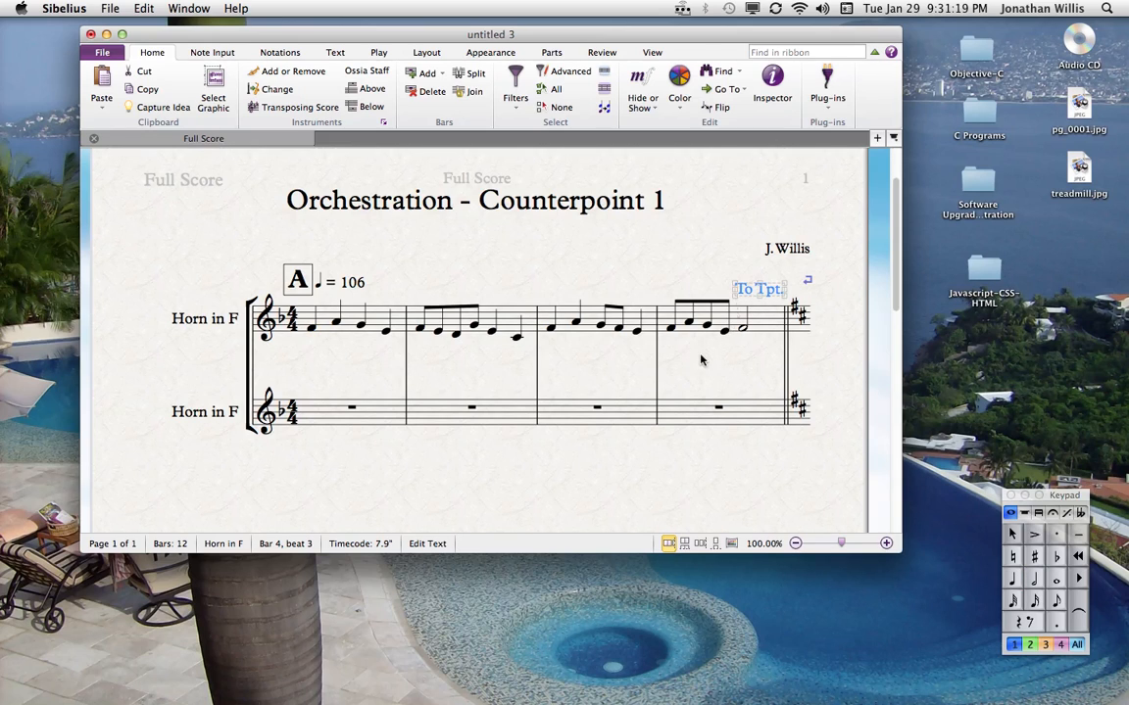
{"action": "left_click", "coordinate": [655, 376]}
{"action": "left_click_drag", "start_coordinate": [567, 376], "coordinate": [542, 350]}
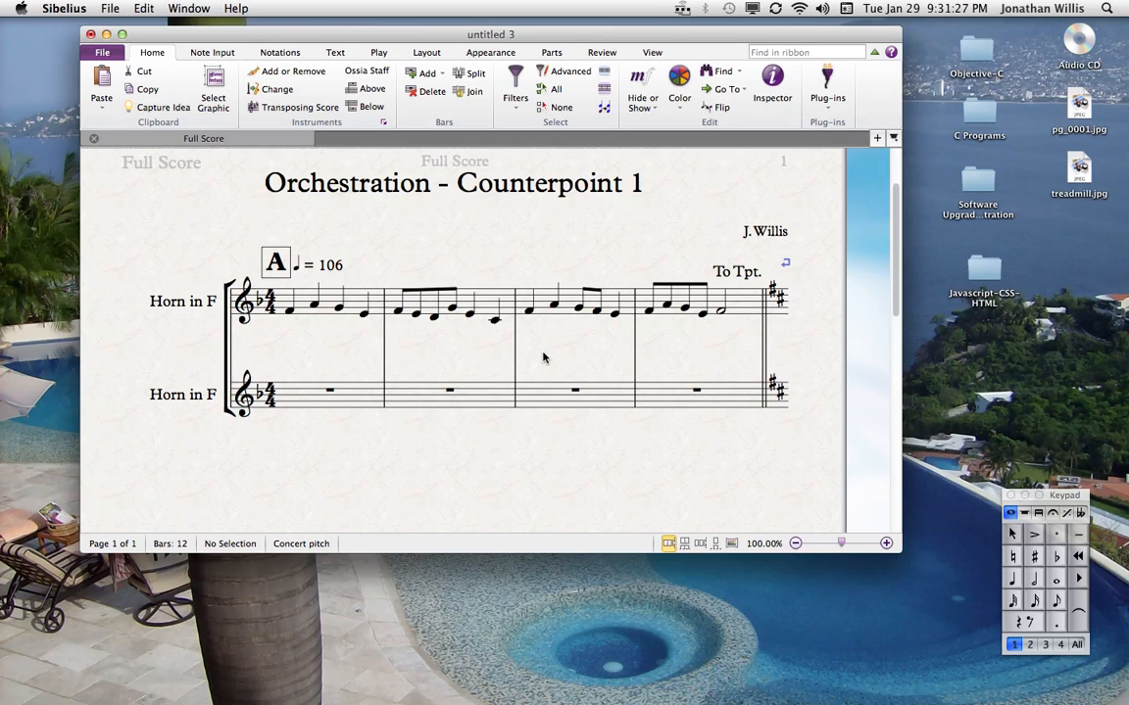
{"action": "left_click_drag", "start_coordinate": [565, 498], "coordinate": [591, 239]}
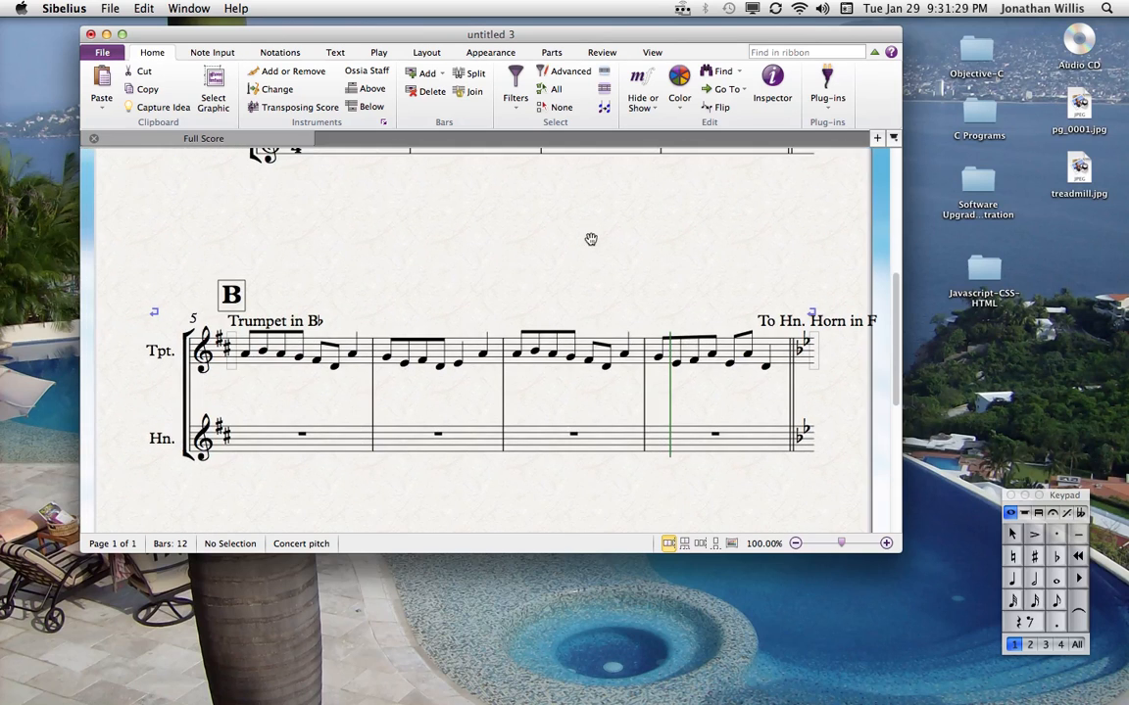
{"action": "left_click", "coordinate": [292, 324]}
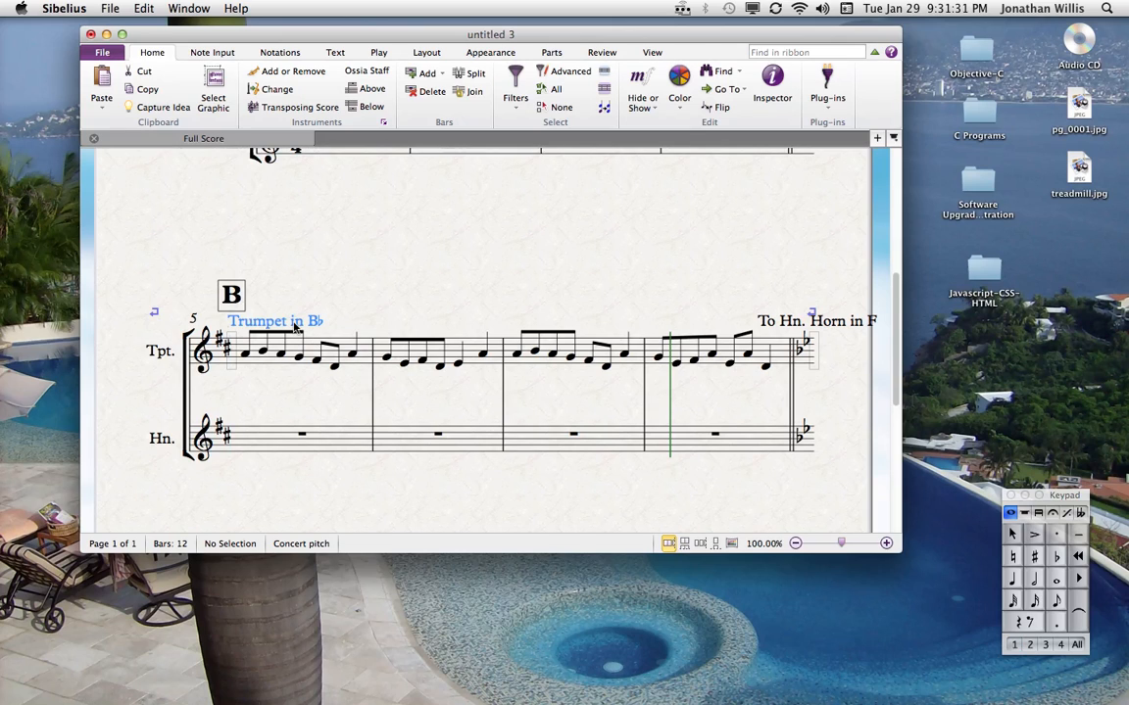
{"action": "left_click", "coordinate": [232, 371]}
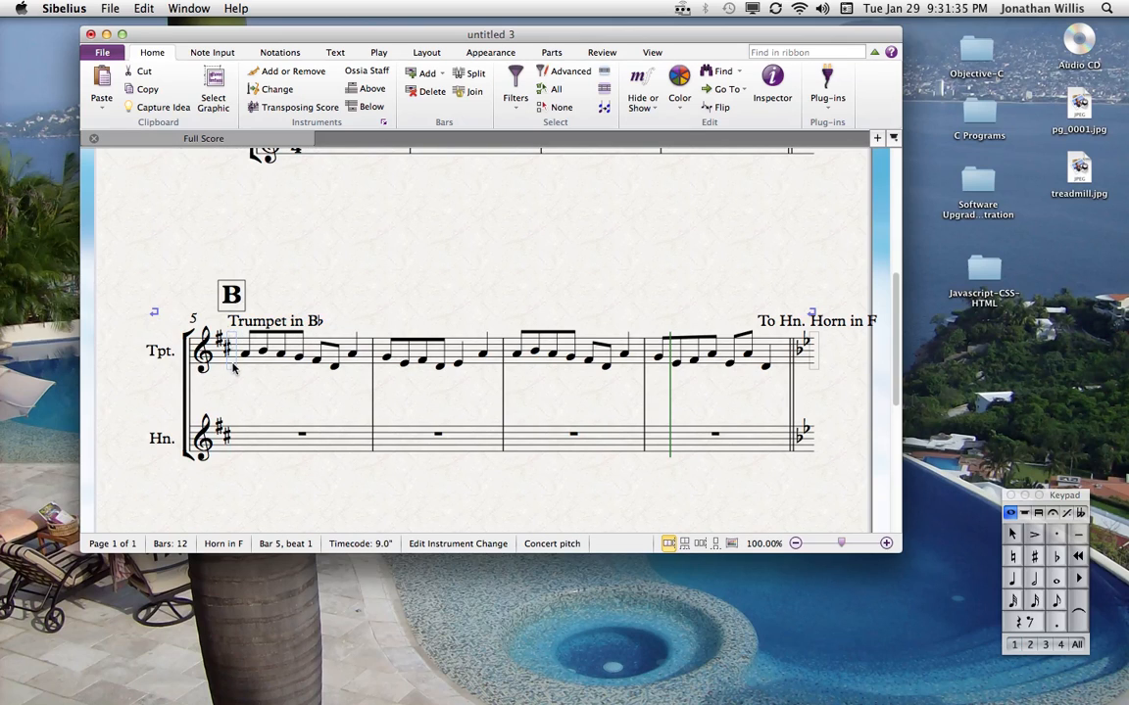
{"action": "scroll", "coordinate": [274, 387], "scroll_direction": "down", "scroll_amount": 3}
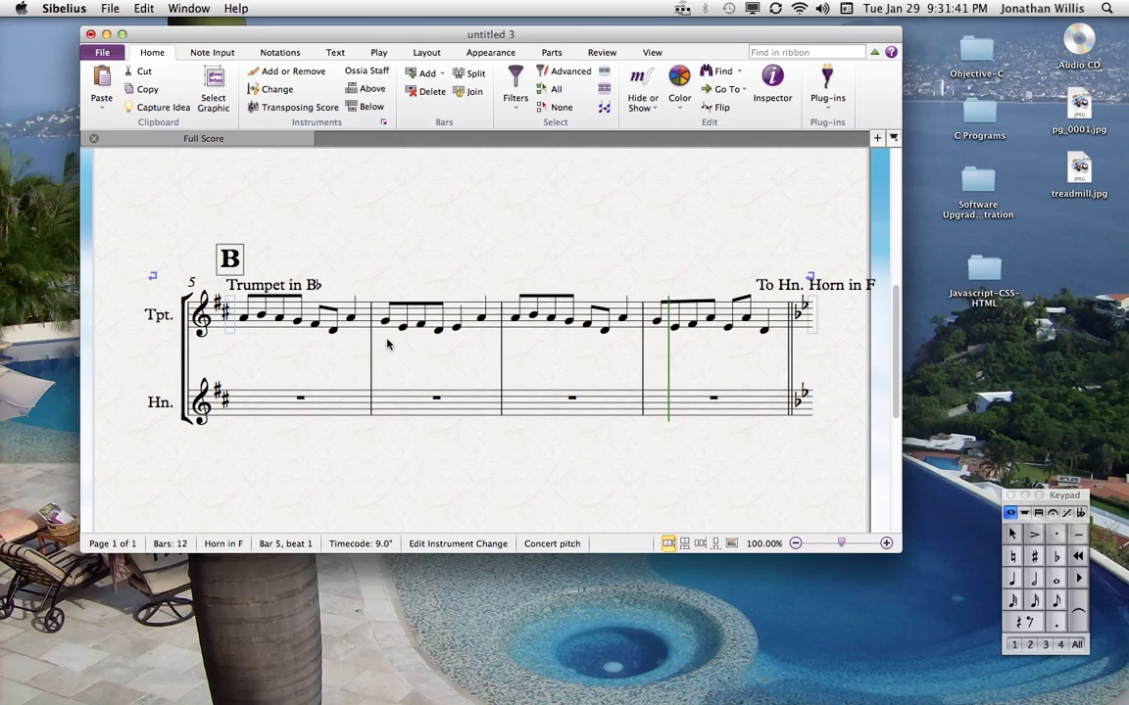
{"action": "left_click", "coordinate": [242, 309]}
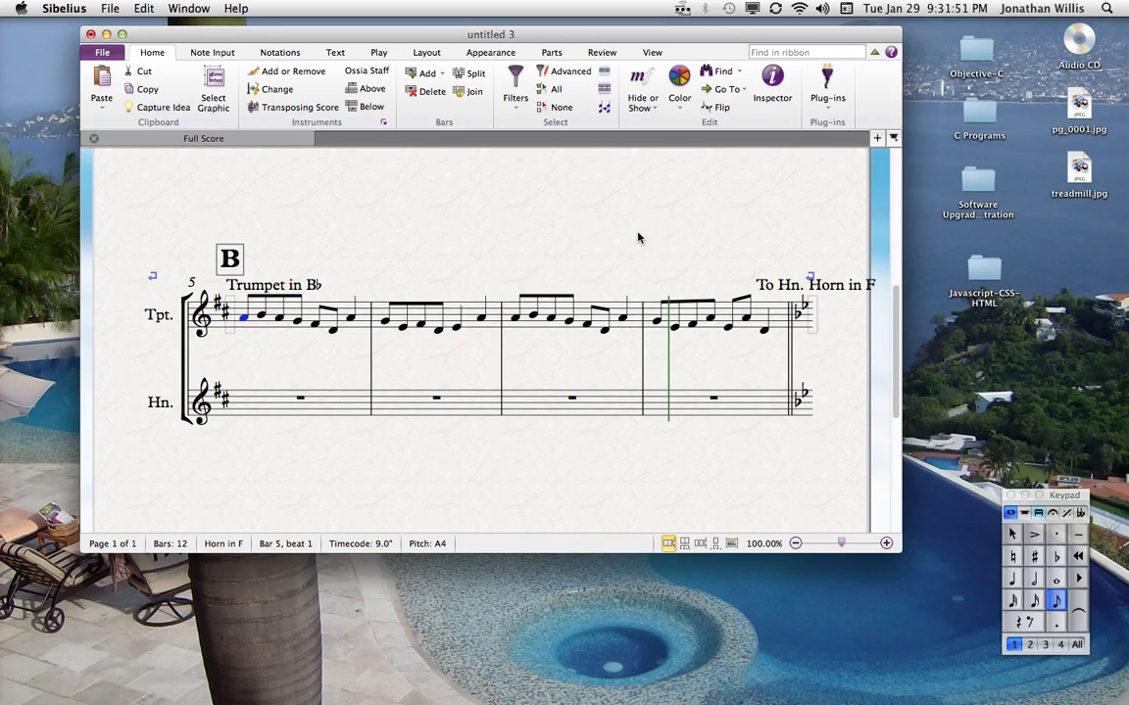
Delete the "To Hn." text and the "Horn in F" instrument change at the end of bar 8
{"action": "left_click_drag", "start_coordinate": [638, 237], "coordinate": [617, 164]}
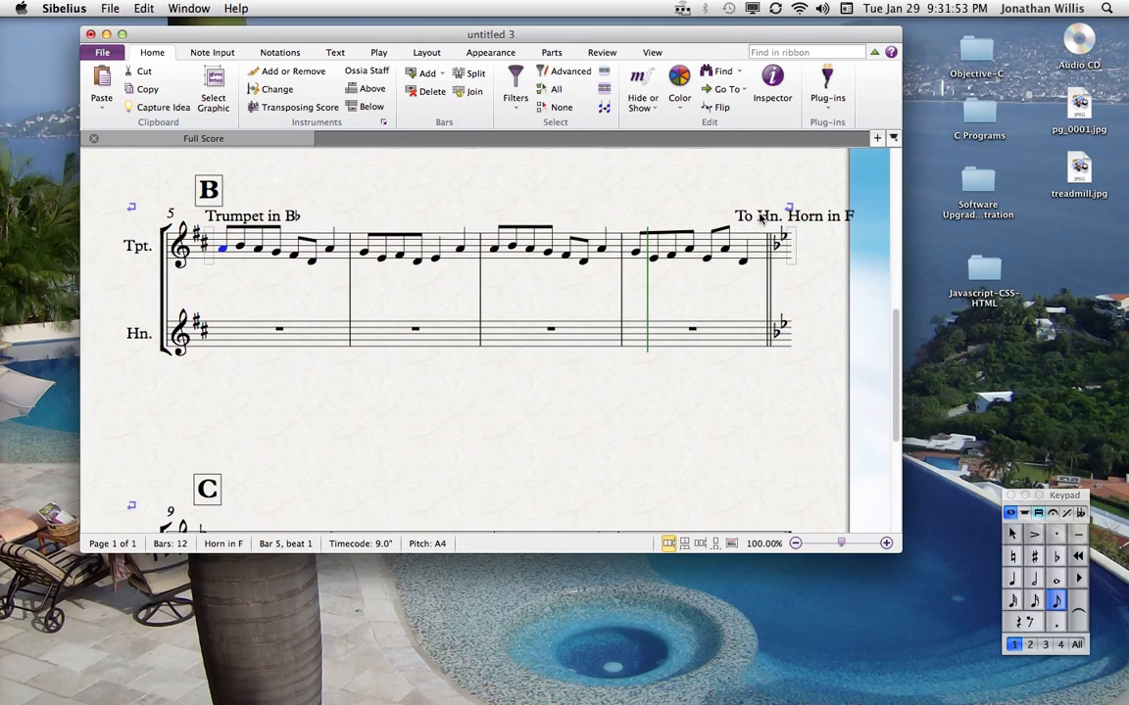
{"action": "left_click_drag", "start_coordinate": [529, 480], "coordinate": [485, 505]}
{"action": "double_click", "coordinate": [712, 248]}
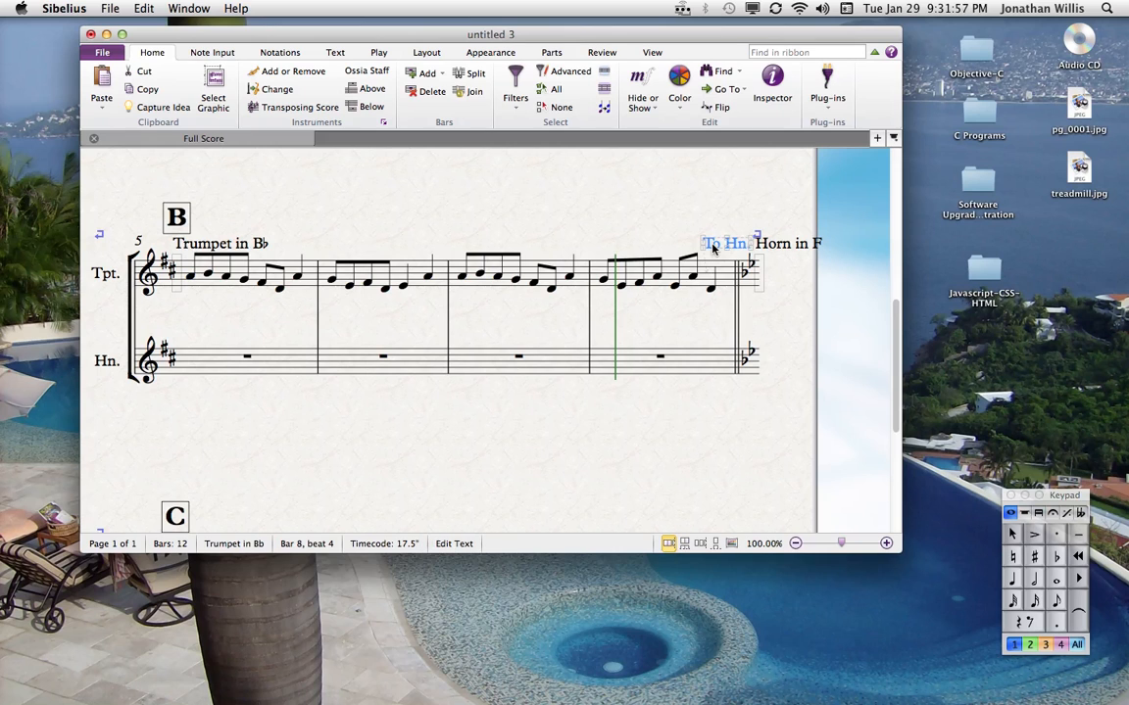
{"action": "key", "text": "Escape"}
{"action": "key", "text": "Delete"}
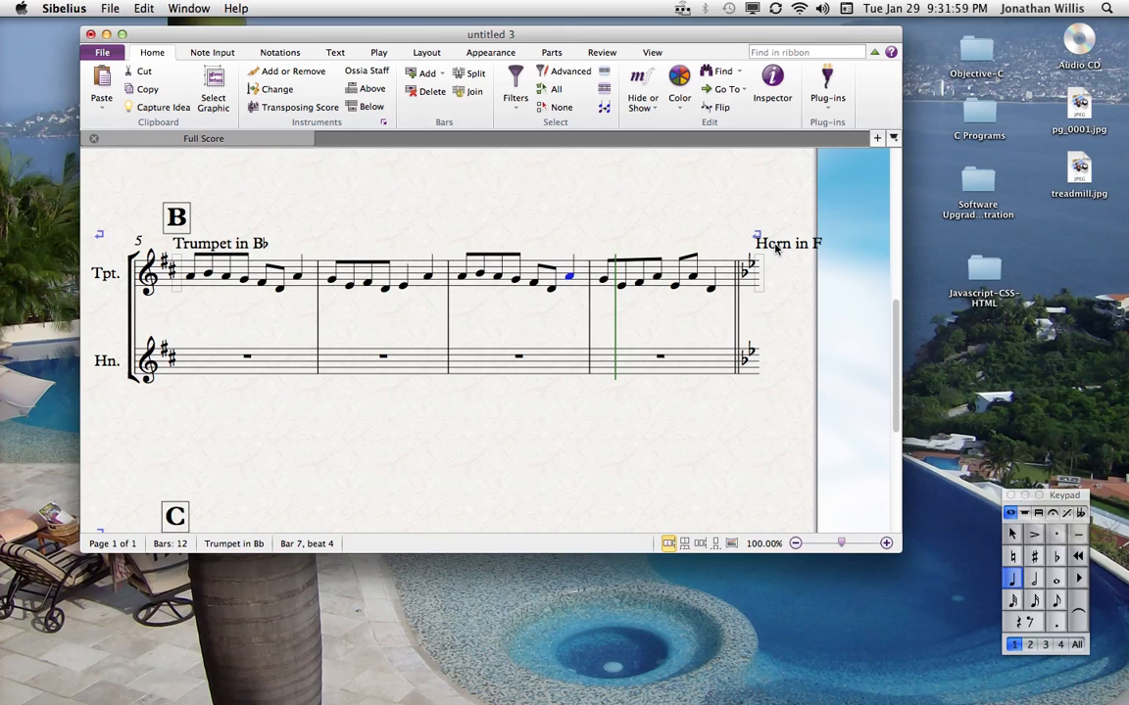
{"action": "left_click", "coordinate": [775, 248]}
{"action": "key", "text": "Delete"}
{"action": "left_click_drag", "start_coordinate": [683, 231], "coordinate": [732, 184]}
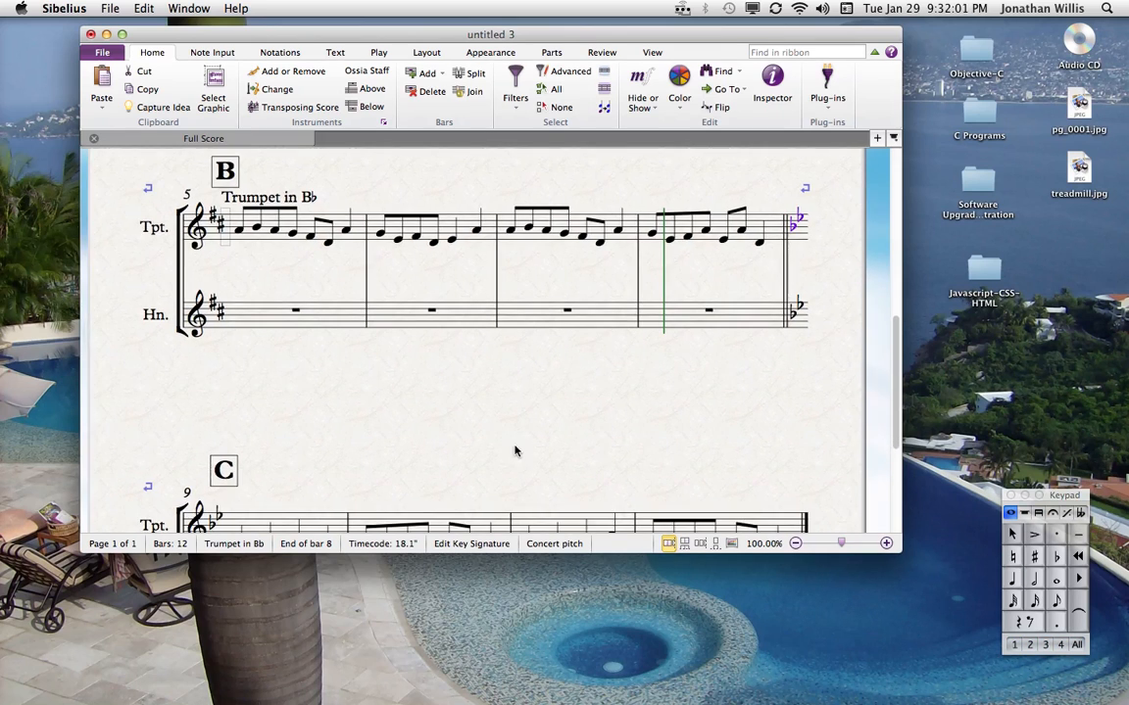
Change the instrument for bars 9–12 at rehearsal mark C, with both staves selected, to Trombone, and clear the selection
{"action": "left_click_drag", "start_coordinate": [514, 451], "coordinate": [486, 249]}
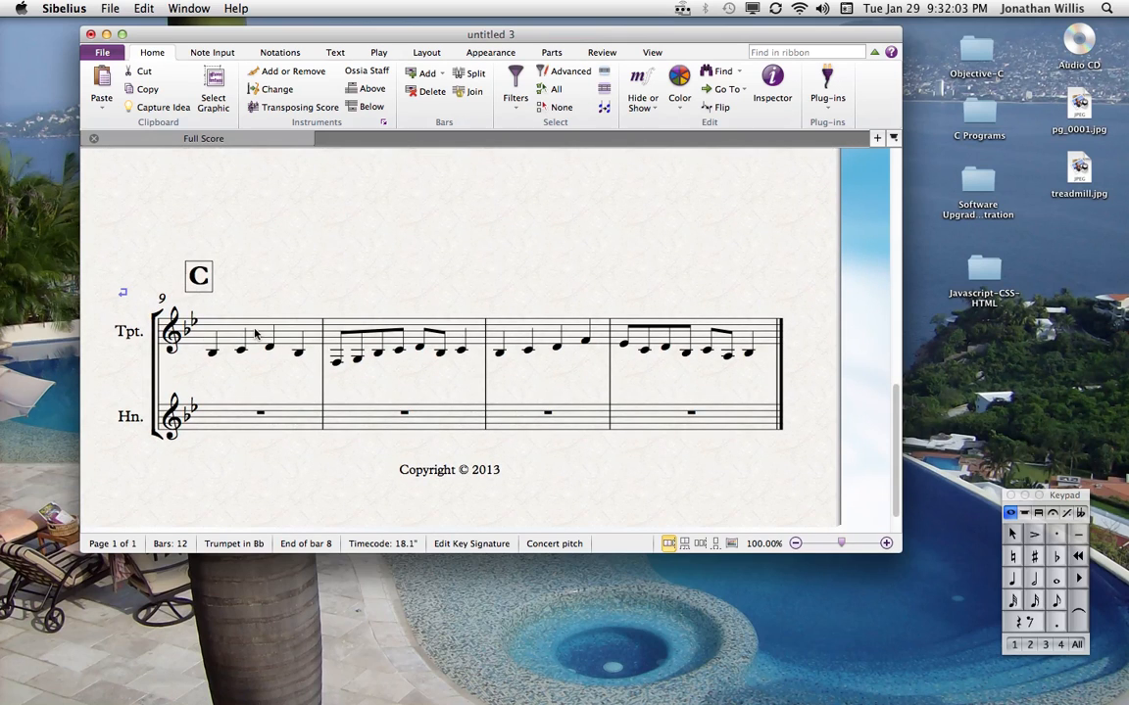
{"action": "left_click", "coordinate": [255, 334]}
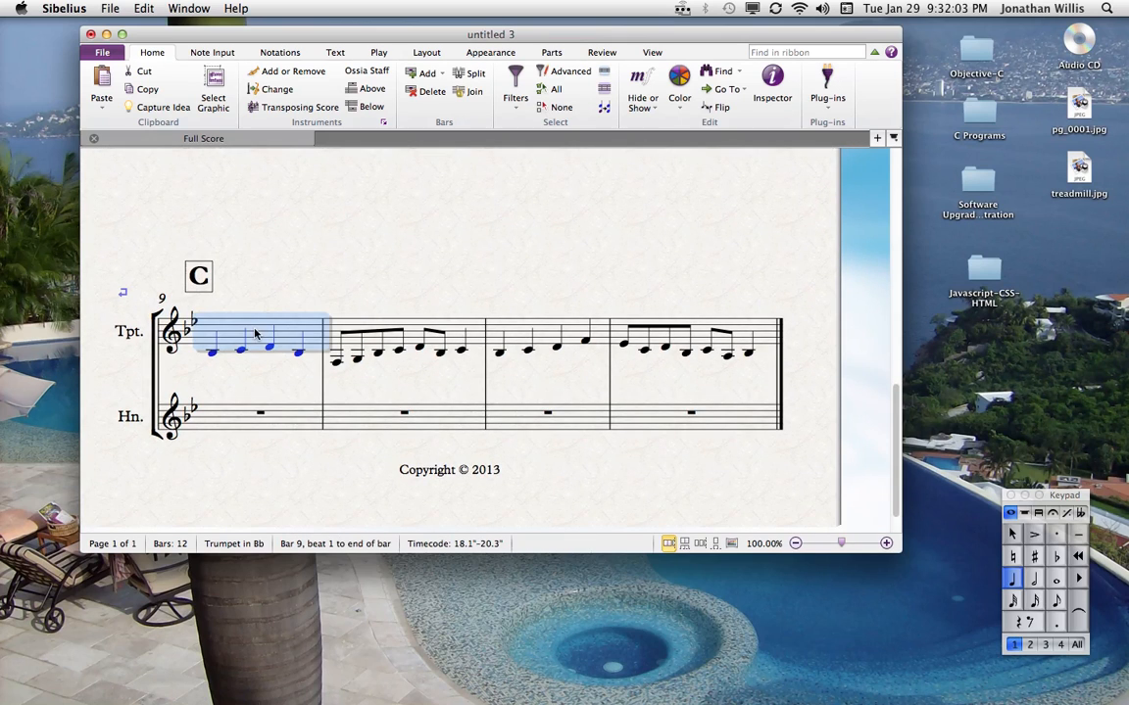
{"action": "left_click", "coordinate": [700, 335], "text": "shift"}
{"action": "left_click", "coordinate": [666, 424], "text": "shift"}
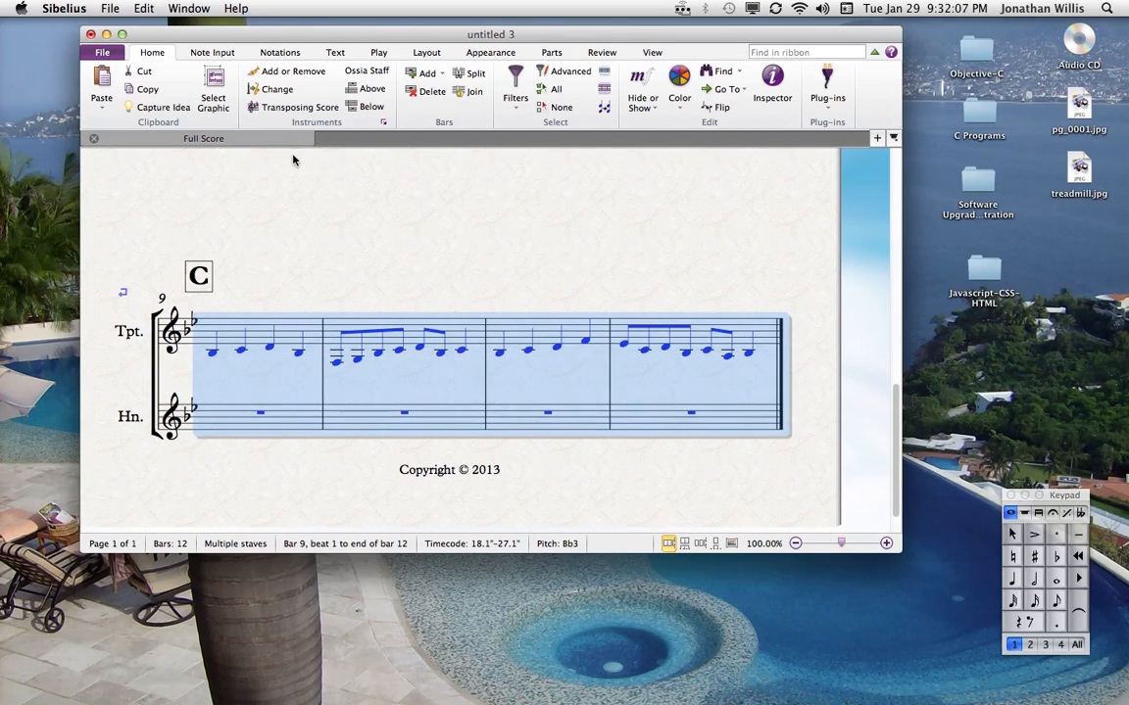
{"action": "left_click", "coordinate": [276, 91]}
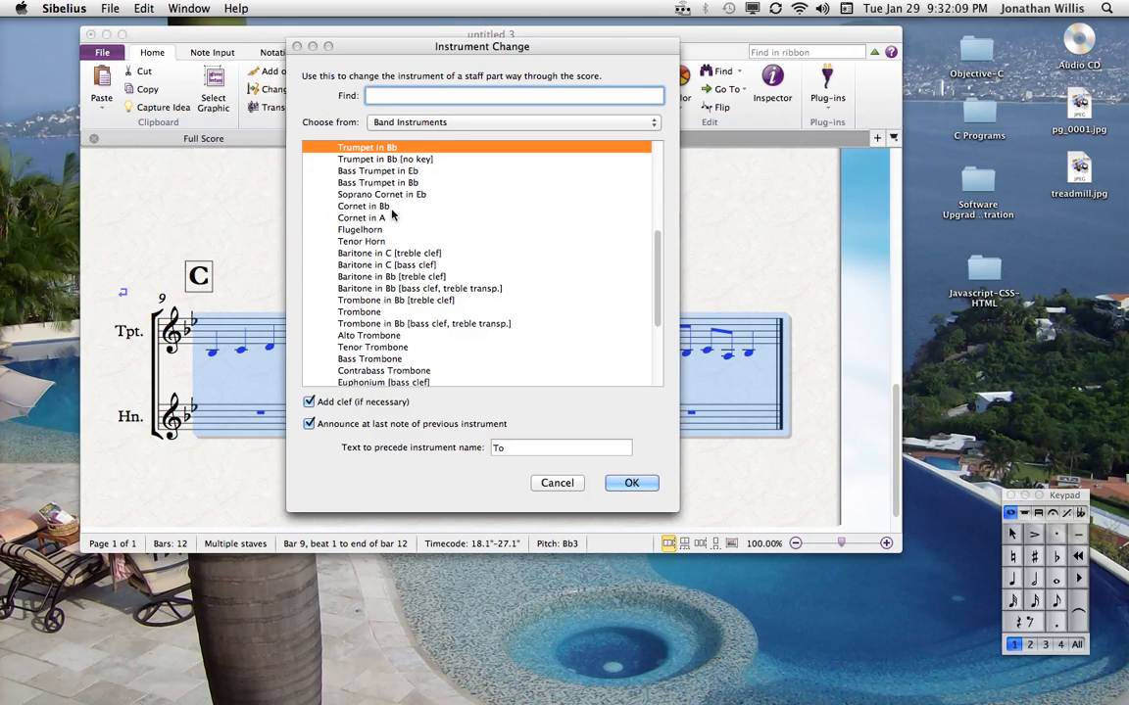
{"action": "double_click", "coordinate": [372, 312]}
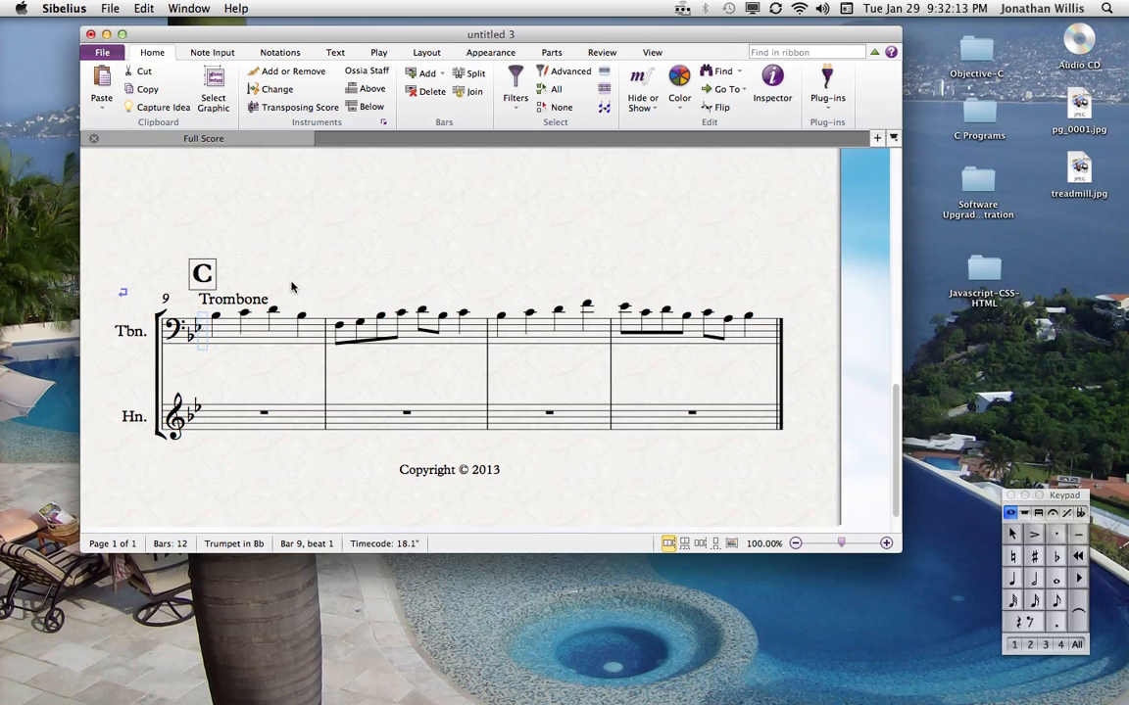
{"action": "key", "text": "Escape"}
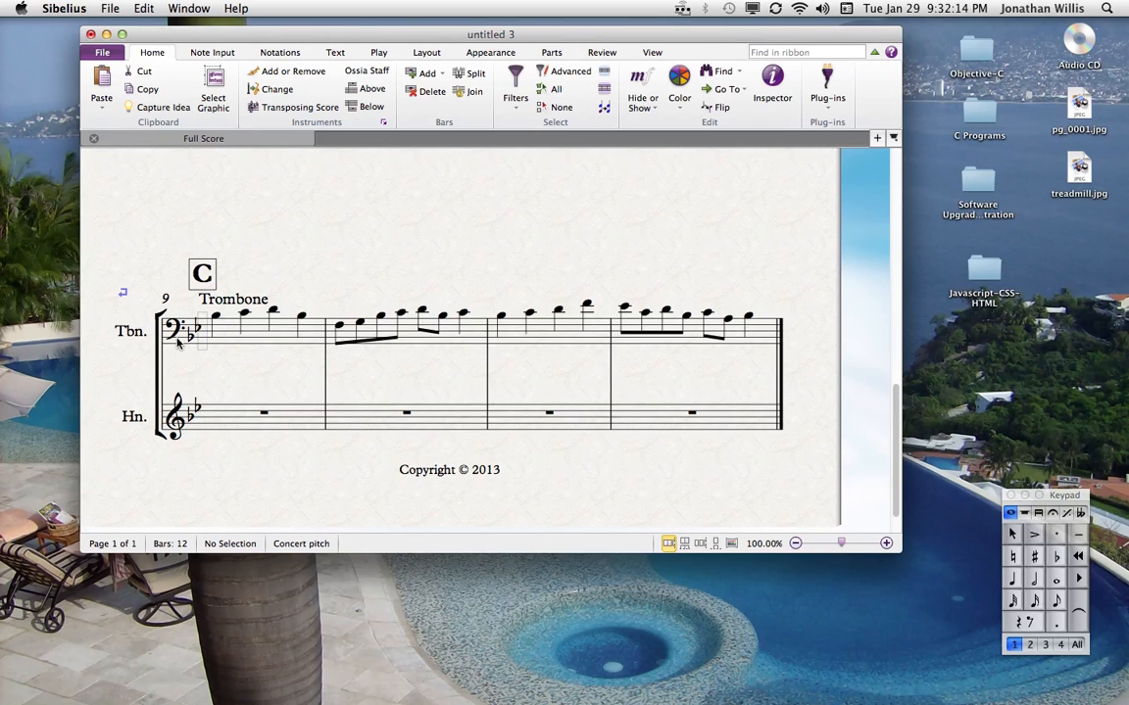
Change the instrument for bars 9–12 of the lower staff to Trombone, and clear the selection
{"action": "left_click", "coordinate": [228, 418]}
{"action": "left_click", "coordinate": [683, 424], "text": "shift"}
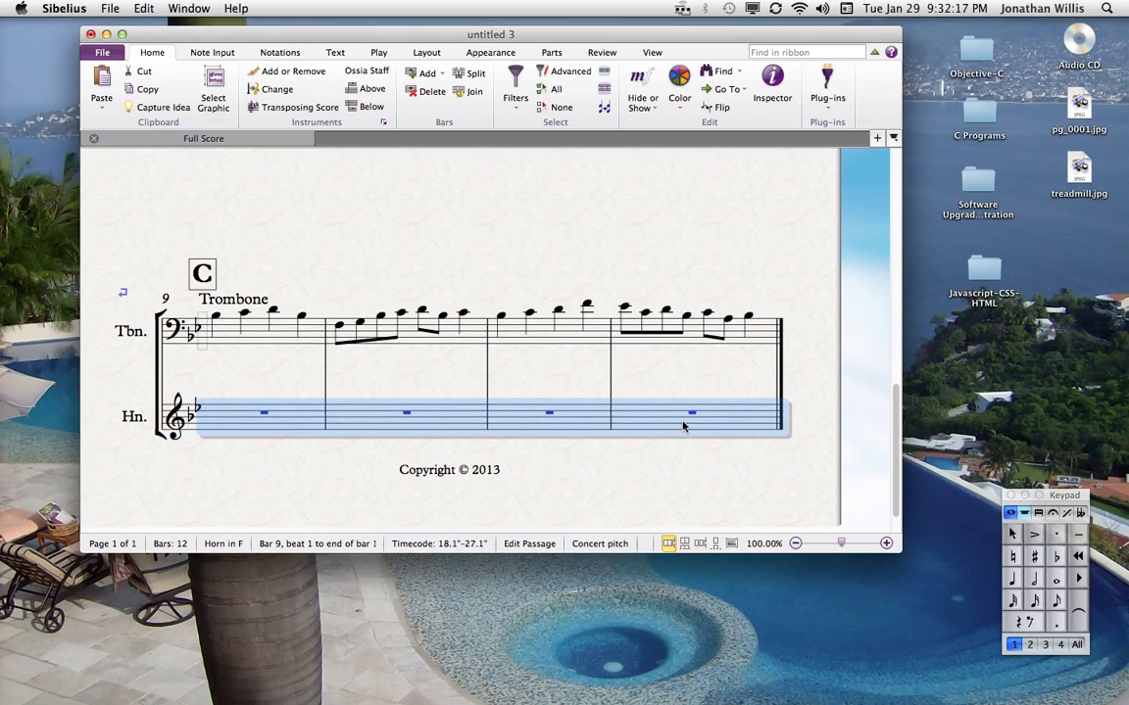
{"action": "left_click", "coordinate": [264, 90]}
{"action": "left_click", "coordinate": [361, 173]}
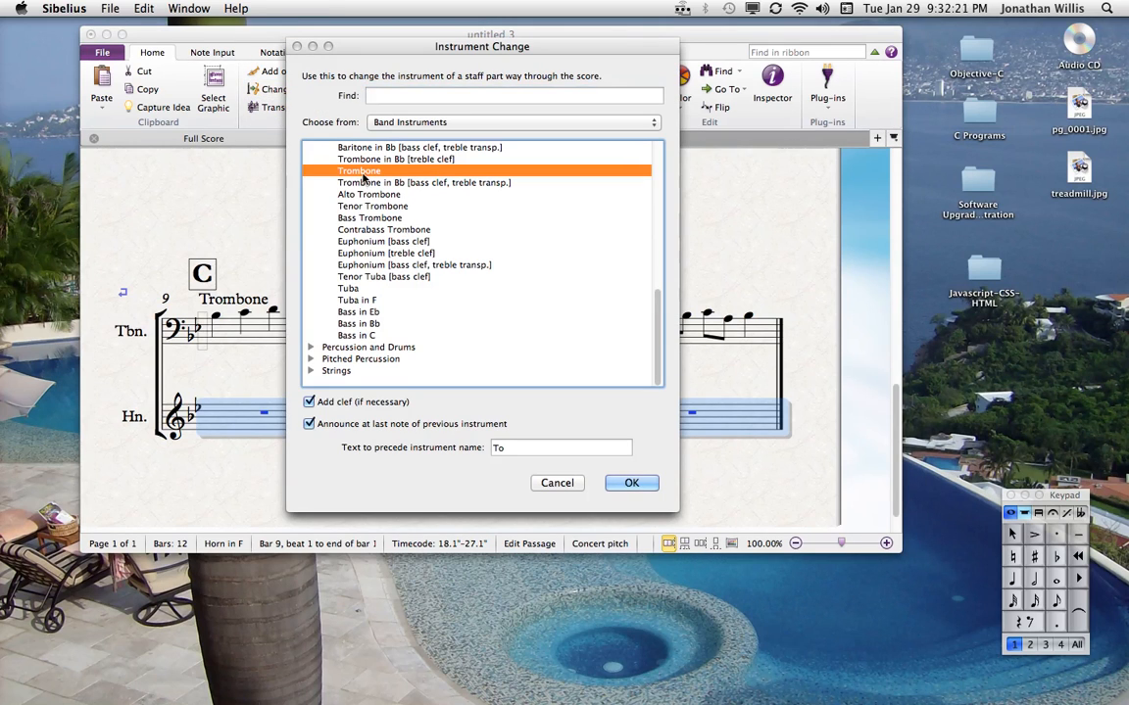
{"action": "double_click", "coordinate": [361, 173]}
{"action": "key", "text": "Escape"}
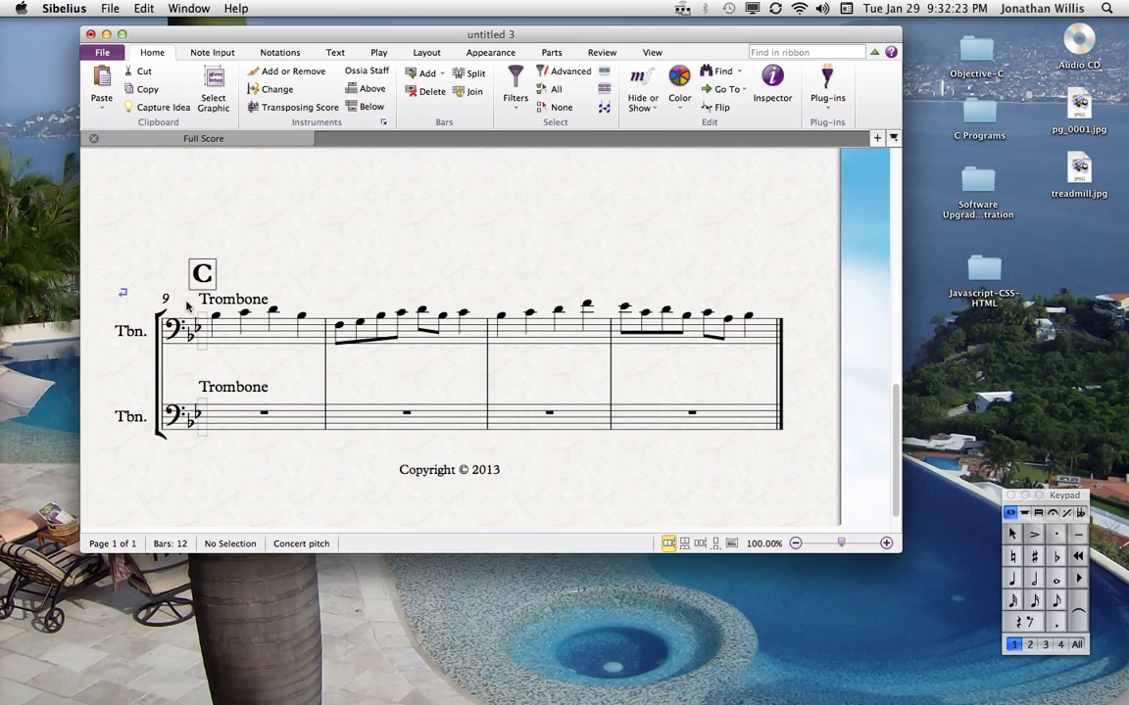
Change the instrument for bars 5–8 of the lower staff to Trumpet in Bb, and delete its "Horn in F" change at the end of bar 8
{"action": "scroll", "coordinate": [555, 222], "scroll_direction": "up", "scroll_amount": 5}
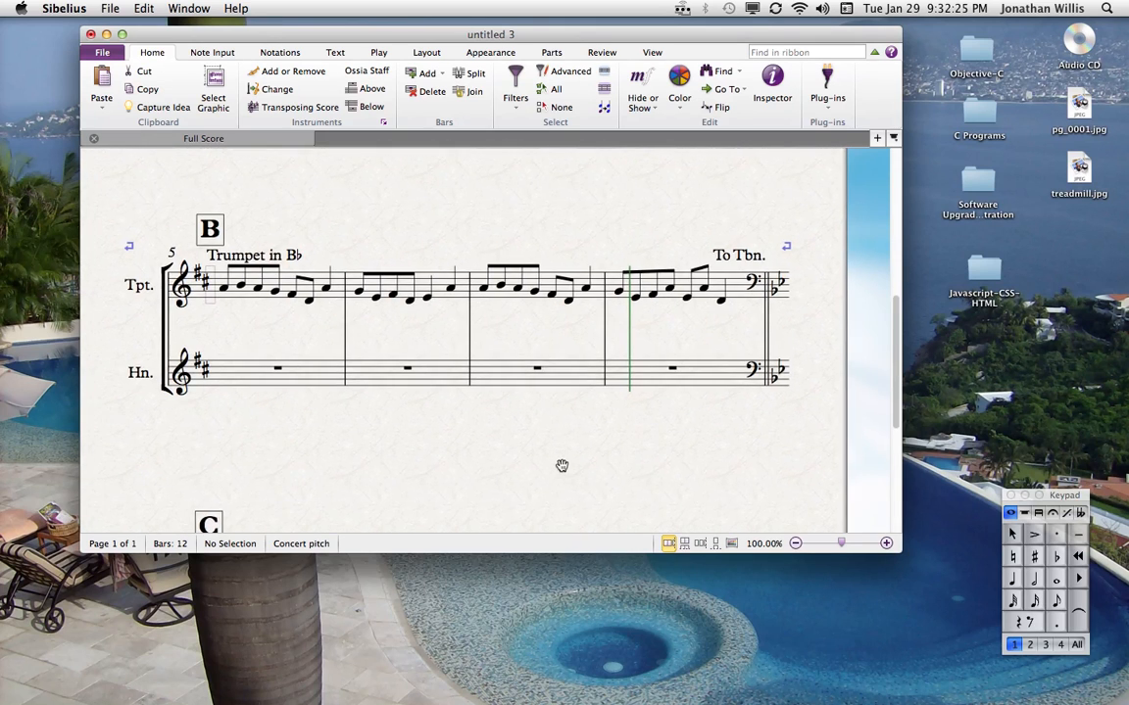
{"action": "scroll", "coordinate": [524, 261], "scroll_direction": "up", "scroll_amount": 2}
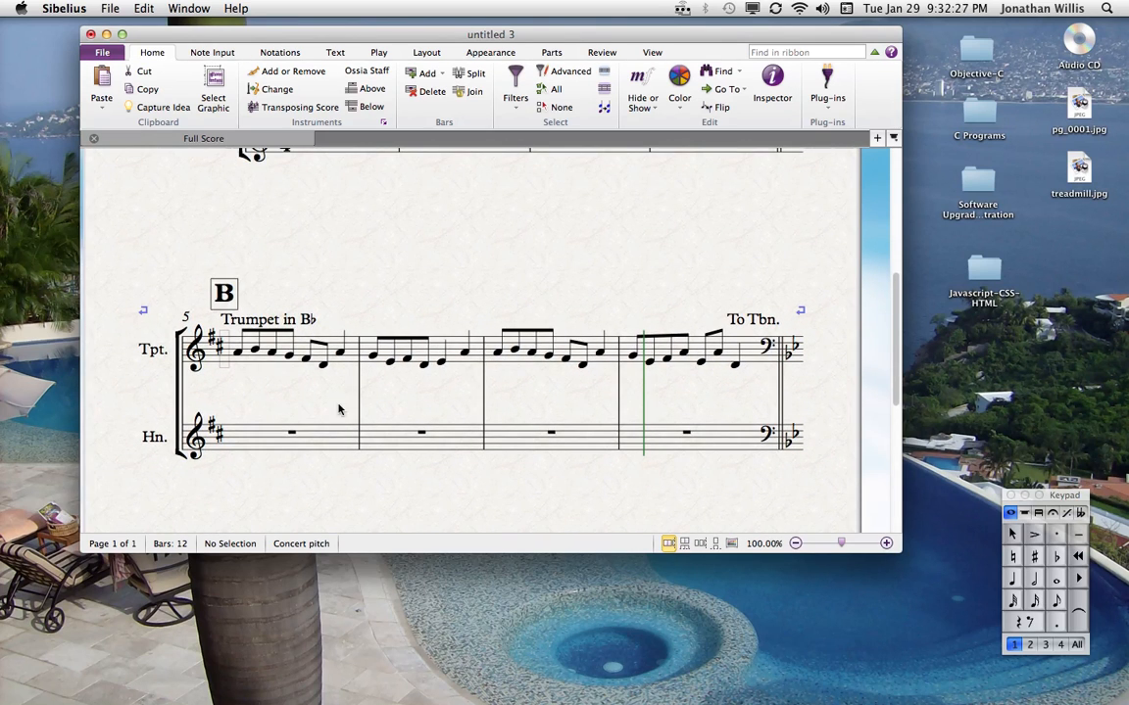
{"action": "left_click", "coordinate": [277, 440]}
{"action": "left_click", "coordinate": [676, 442], "text": "shift"}
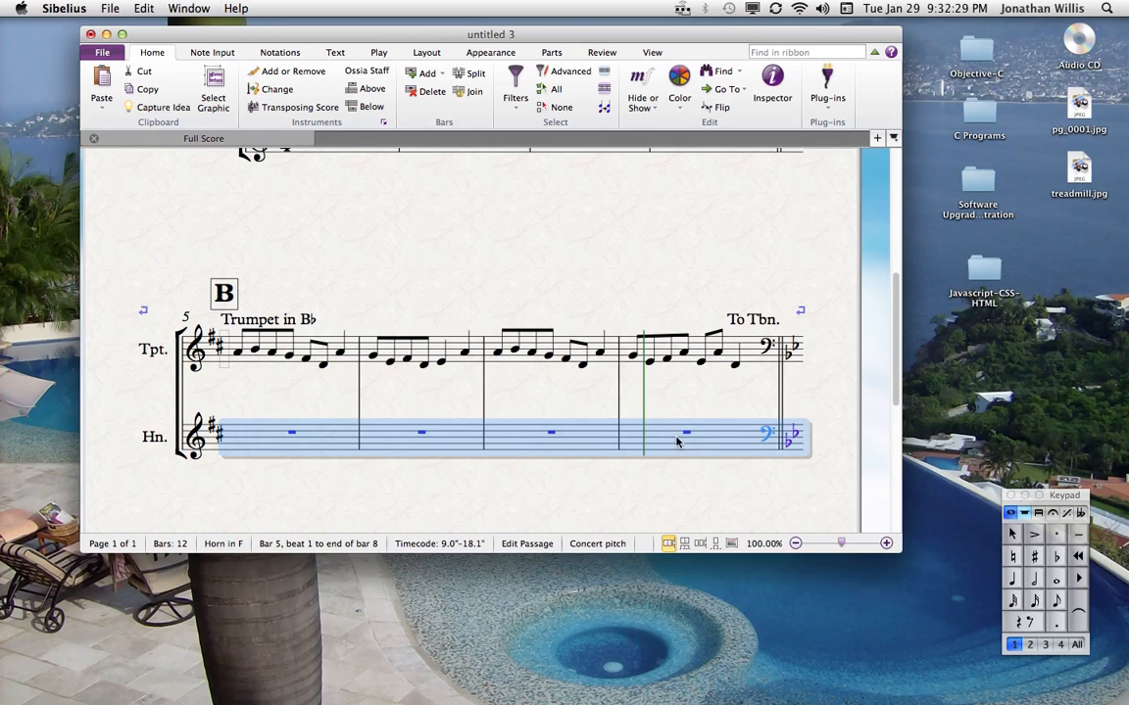
{"action": "left_click", "coordinate": [275, 89]}
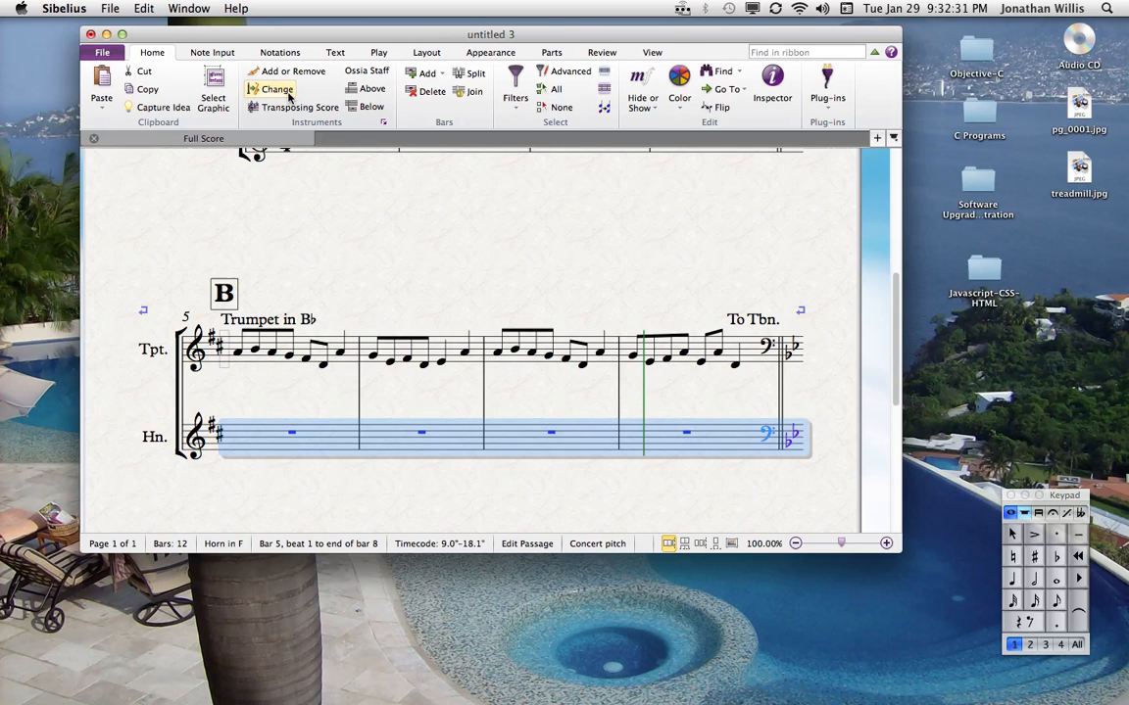
{"action": "scroll", "coordinate": [402, 223], "scroll_direction": "up", "scroll_amount": 5}
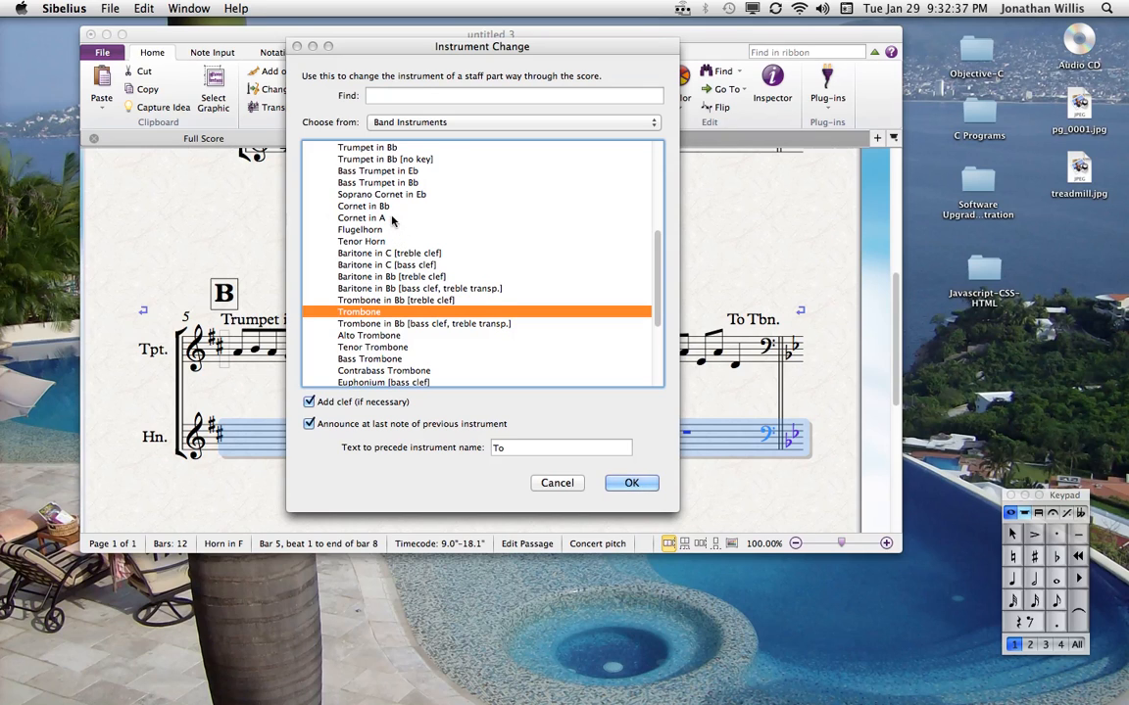
{"action": "scroll", "coordinate": [390, 220], "scroll_direction": "up", "scroll_amount": 3}
{"action": "double_click", "coordinate": [390, 219]}
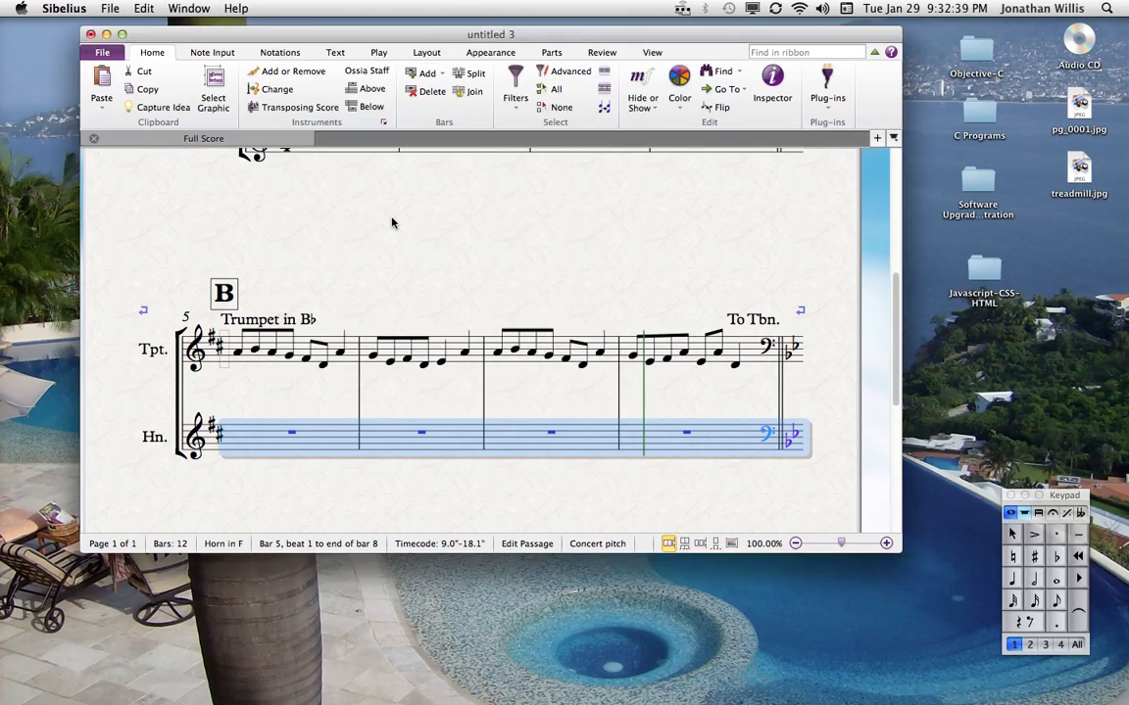
{"action": "left_click", "coordinate": [821, 412]}
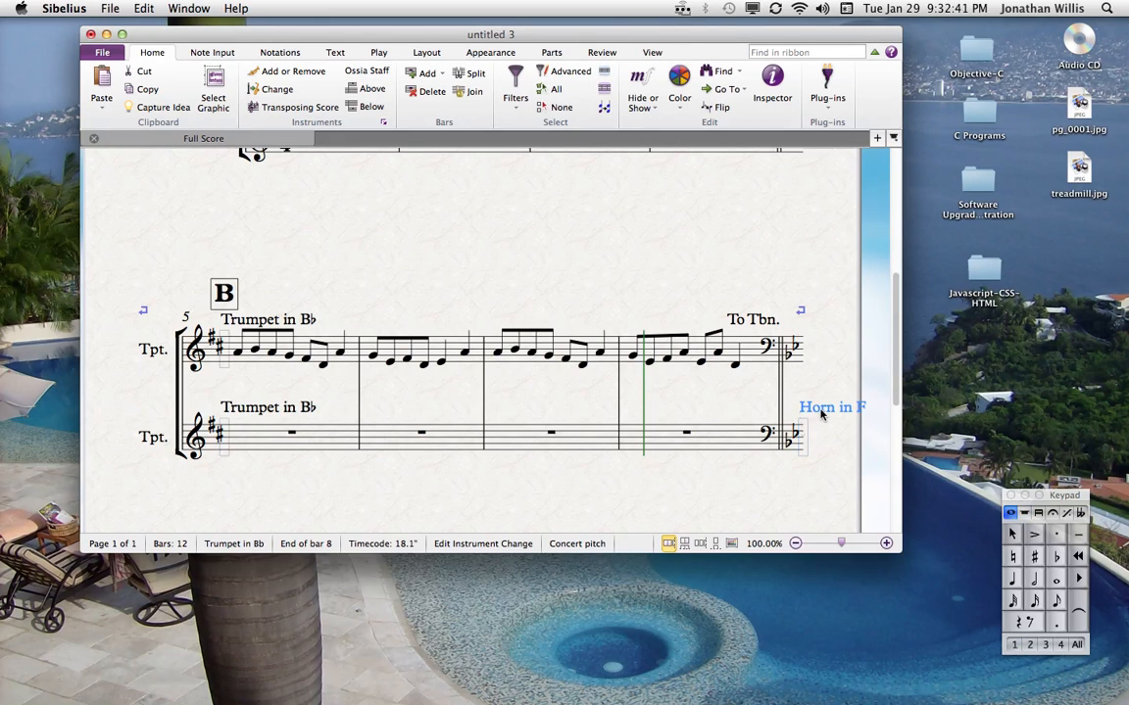
{"action": "key", "text": "Delete"}
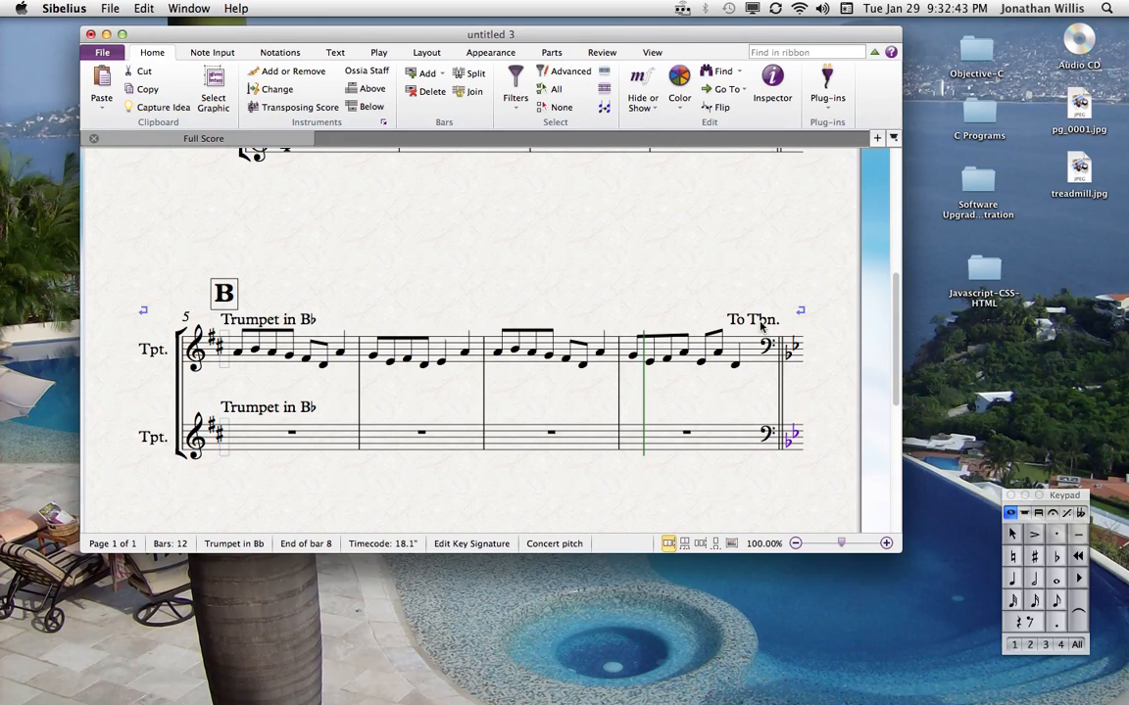
Examine the "To Tbn." announcement and the bass clefs at the end of bar 8
{"action": "left_click", "coordinate": [751, 320]}
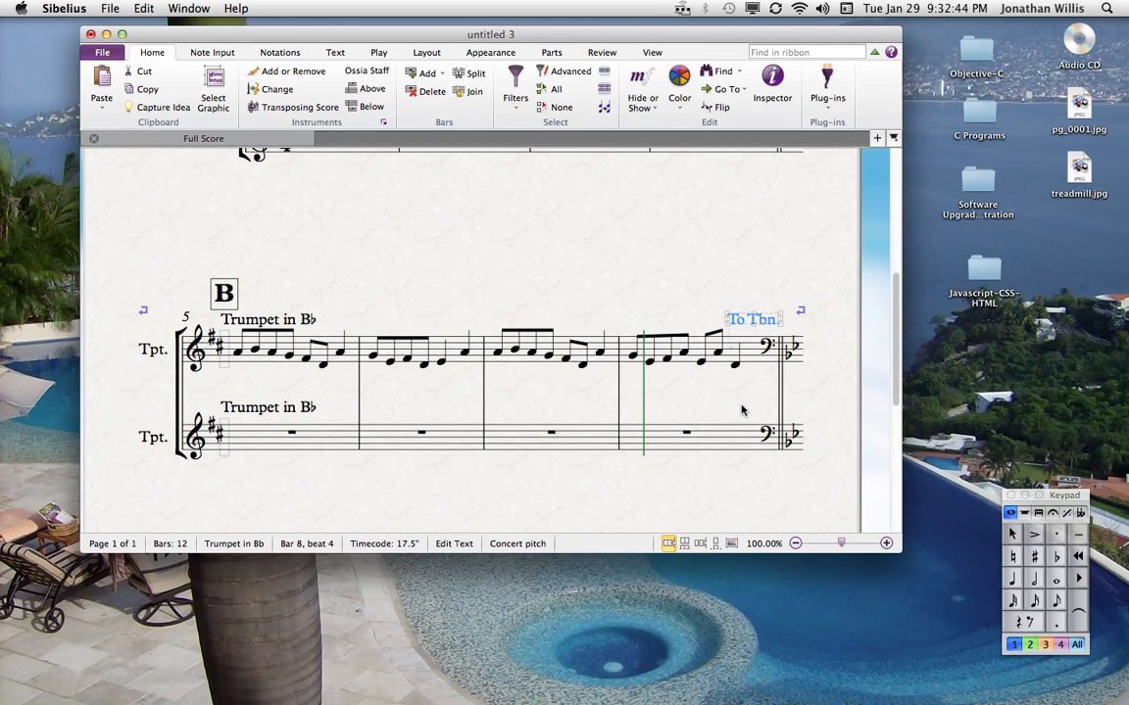
{"action": "left_click_drag", "start_coordinate": [741, 409], "coordinate": [718, 324]}
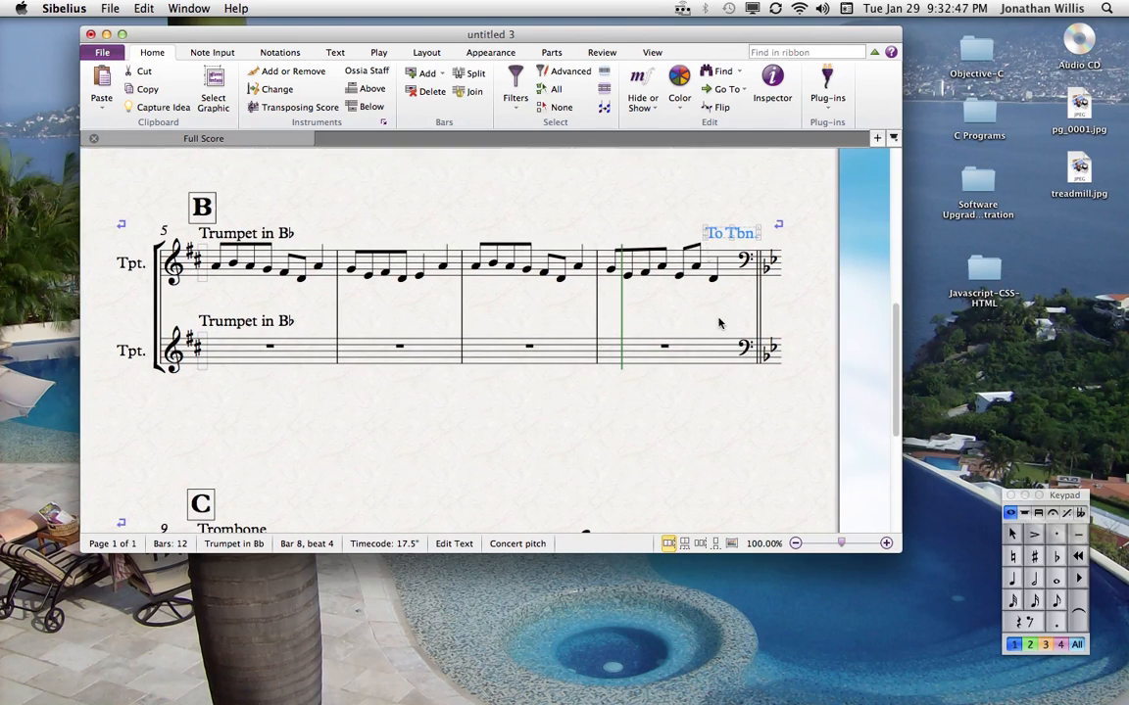
{"action": "left_click", "coordinate": [747, 353]}
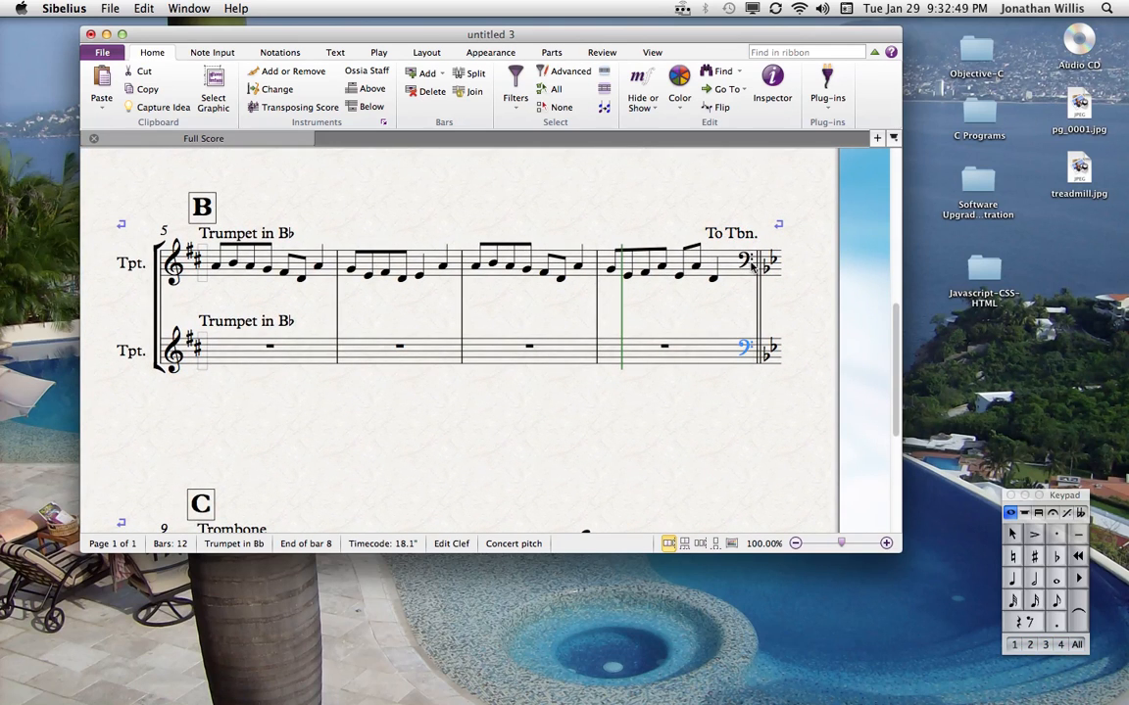
{"action": "key", "text": "alt+Up"}
{"action": "left_click_drag", "start_coordinate": [698, 482], "coordinate": [750, 272]}
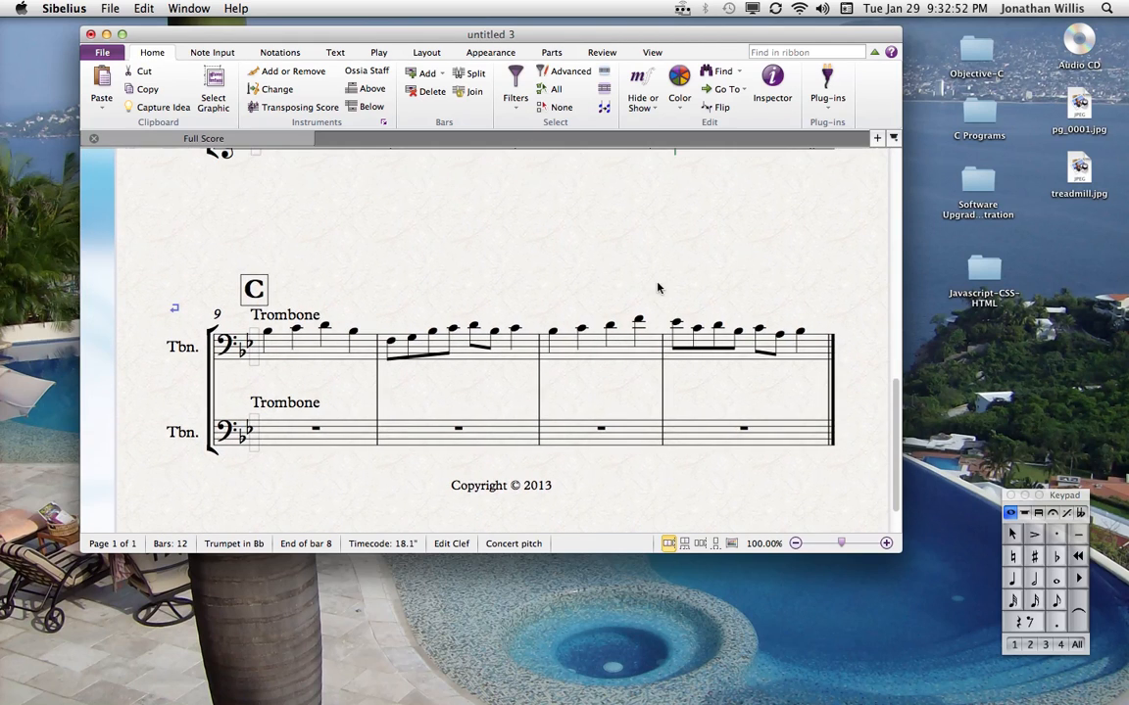
Play the trombone passage from the first note of bar 9, stop in bar 11, and clear the selection
{"action": "left_click", "coordinate": [267, 333]}
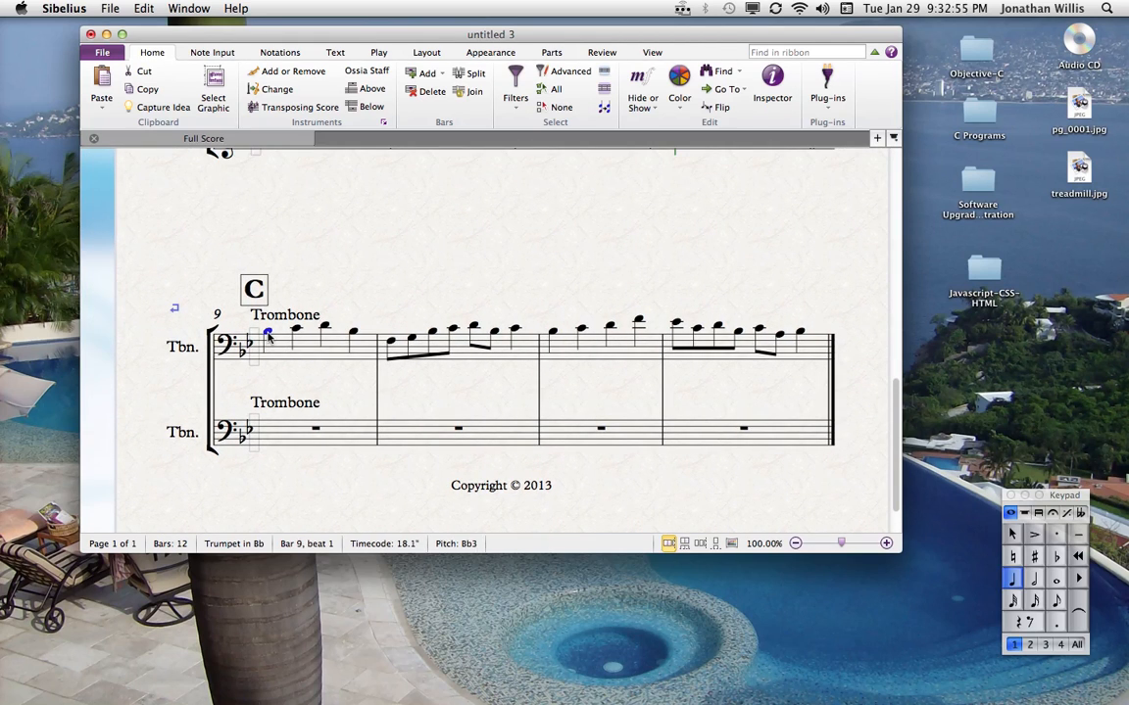
{"action": "key", "text": "p"}
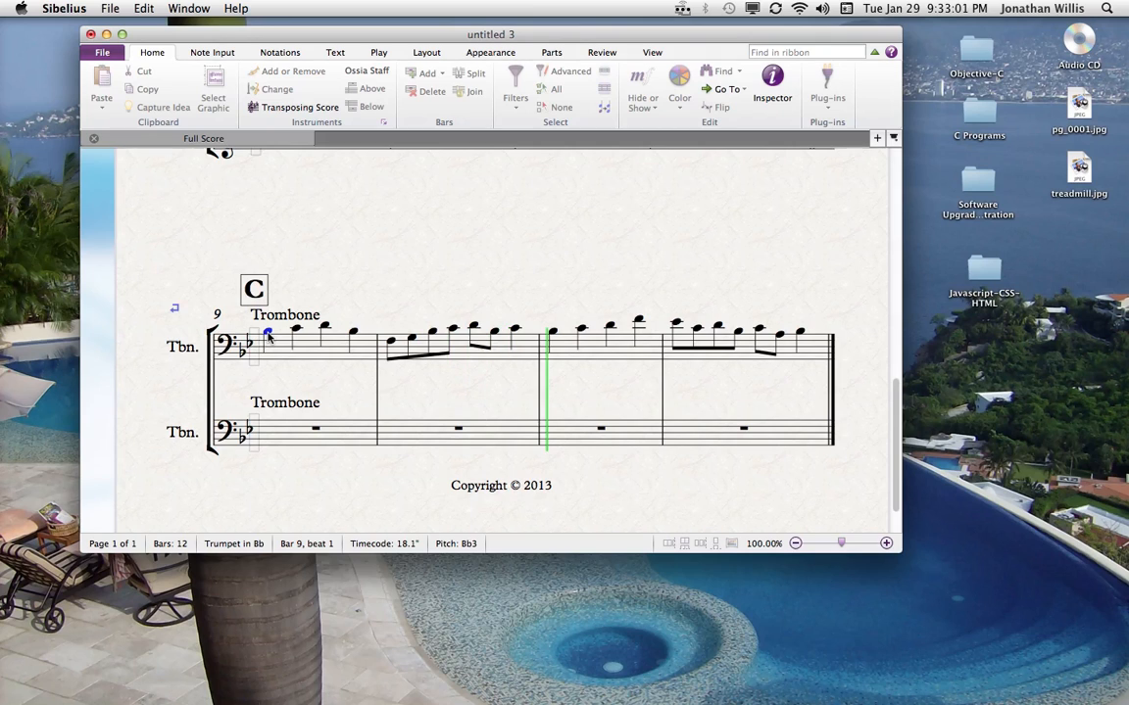
{"action": "key", "text": "Escape"}
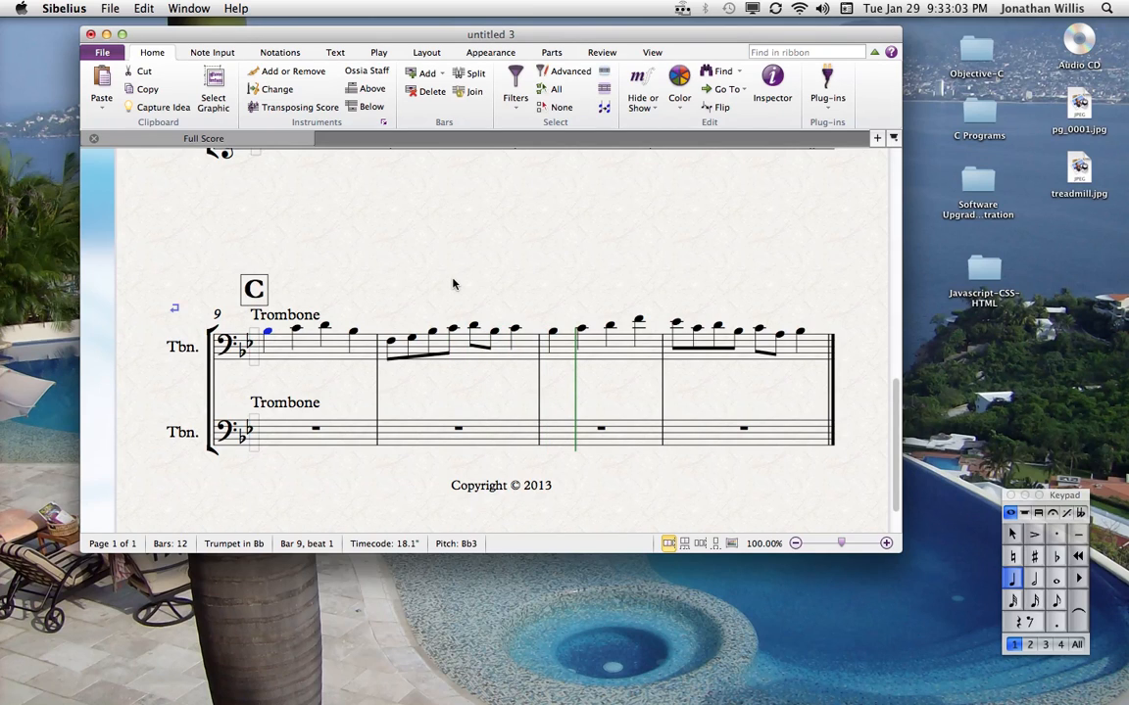
{"action": "key", "text": "Escape"}
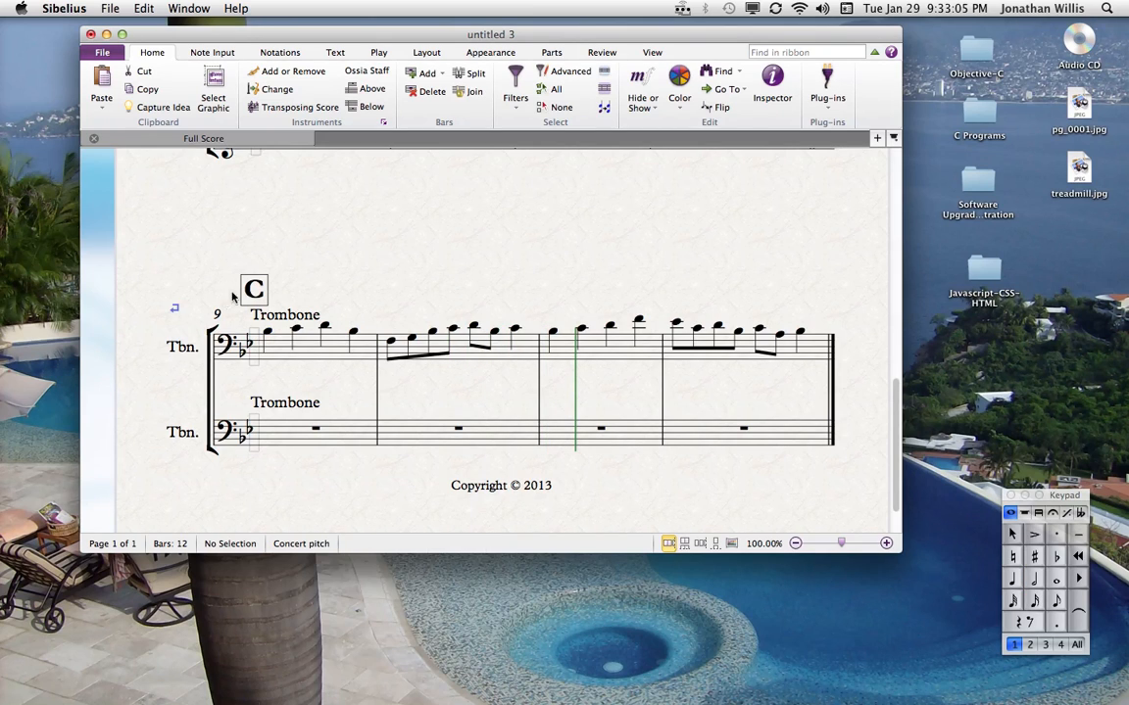
Raise the upper staff's Trombone label in bar 9 slightly, nudge the lower staff's Trombone label, and clear the selection
{"action": "left_click", "coordinate": [250, 291]}
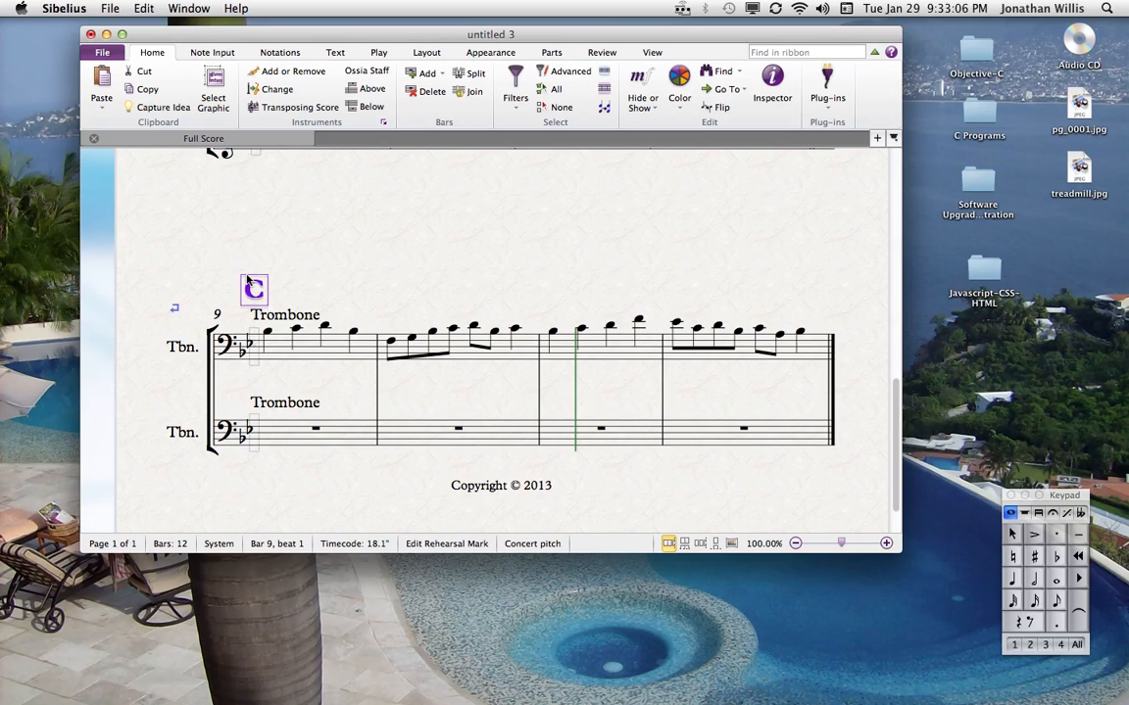
{"action": "left_click", "coordinate": [279, 316]}
{"action": "left_click_drag", "start_coordinate": [280, 316], "coordinate": [279, 309]}
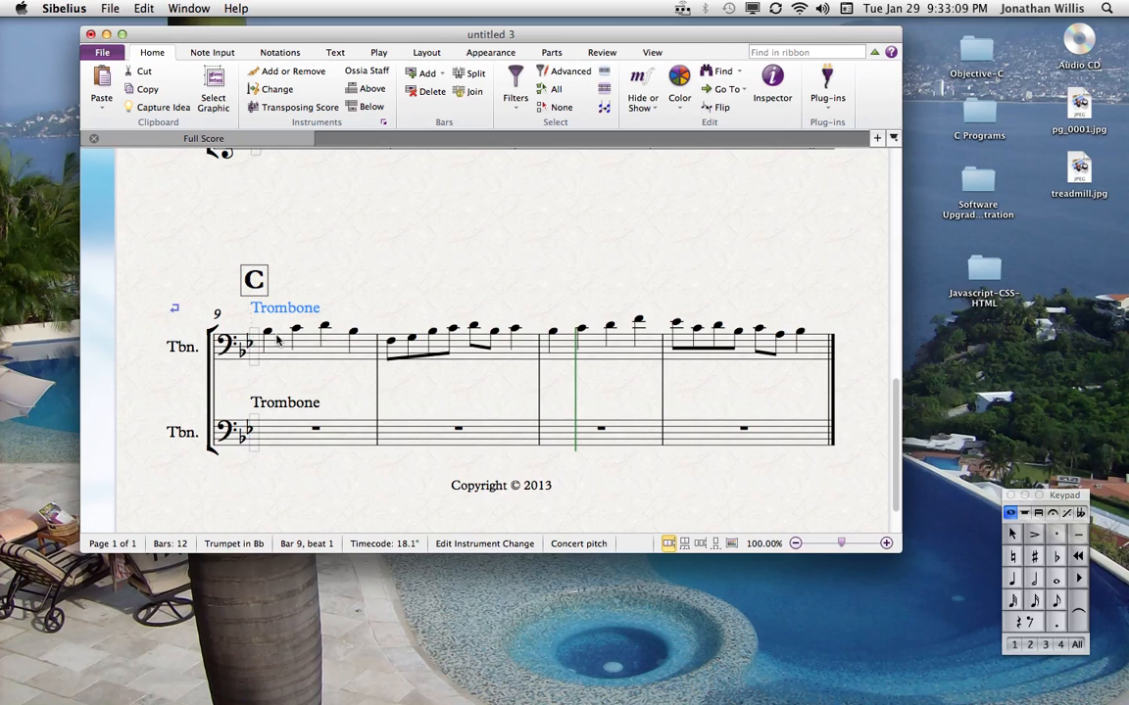
{"action": "left_click_drag", "start_coordinate": [297, 402], "coordinate": [291, 400]}
{"action": "left_click", "coordinate": [423, 242]}
Examine the courtesy key signatures at the ends of bars 8 and 4, and the bracket joining the two staves
{"action": "left_click_drag", "start_coordinate": [423, 242], "coordinate": [415, 467]}
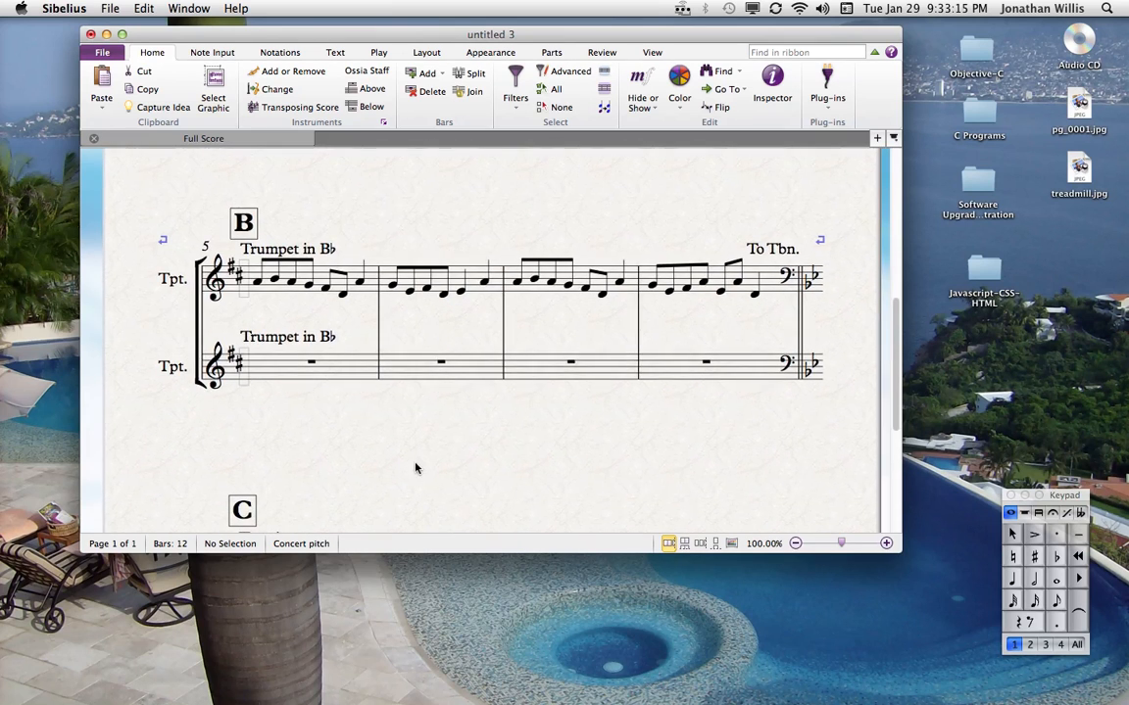
{"action": "left_click_drag", "start_coordinate": [626, 450], "coordinate": [579, 463]}
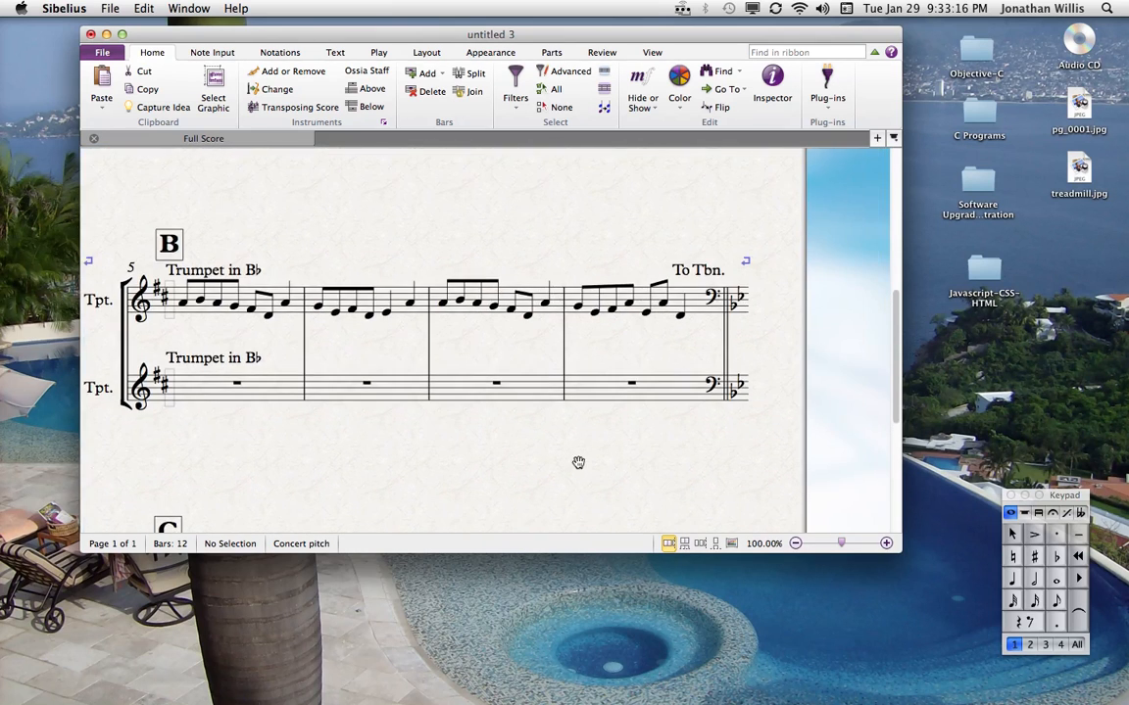
{"action": "left_click", "coordinate": [736, 311]}
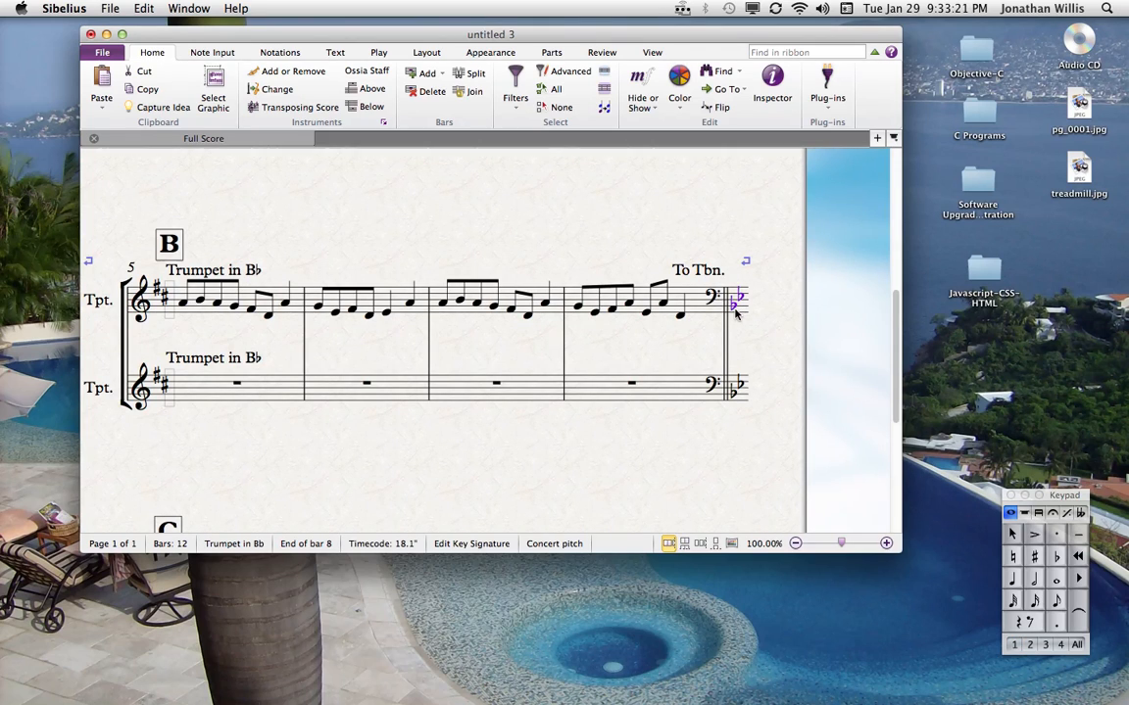
{"action": "left_click_drag", "start_coordinate": [501, 455], "coordinate": [577, 460]}
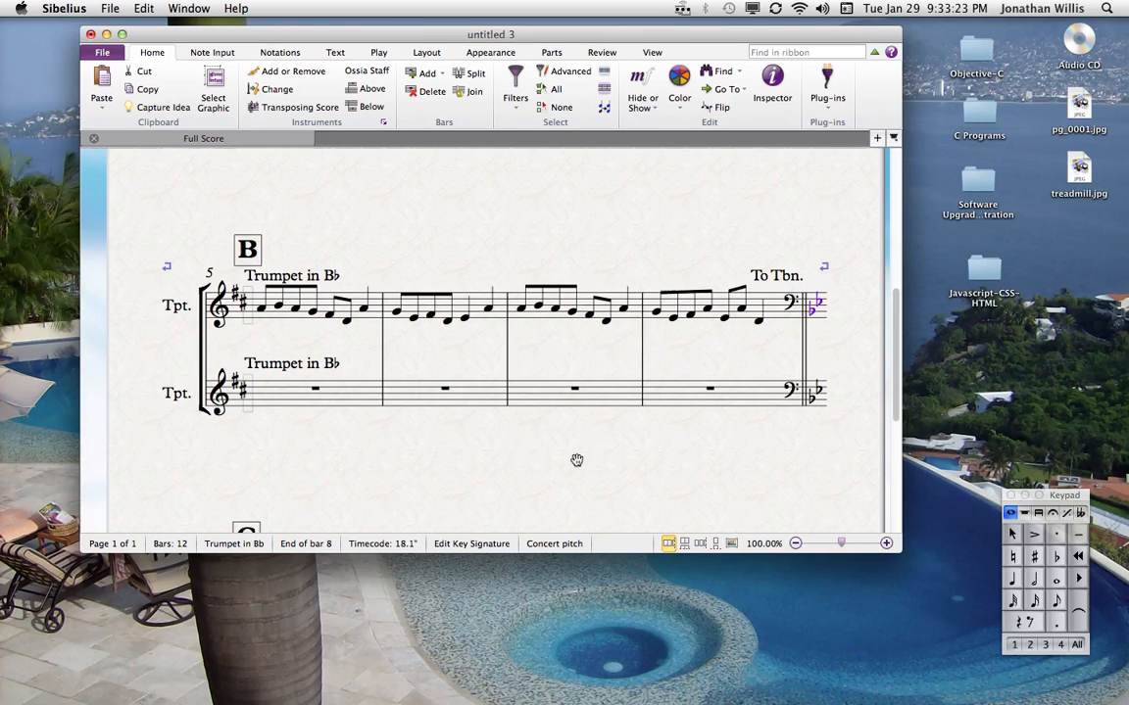
{"action": "scroll", "coordinate": [533, 196], "scroll_direction": "up", "scroll_amount": 5}
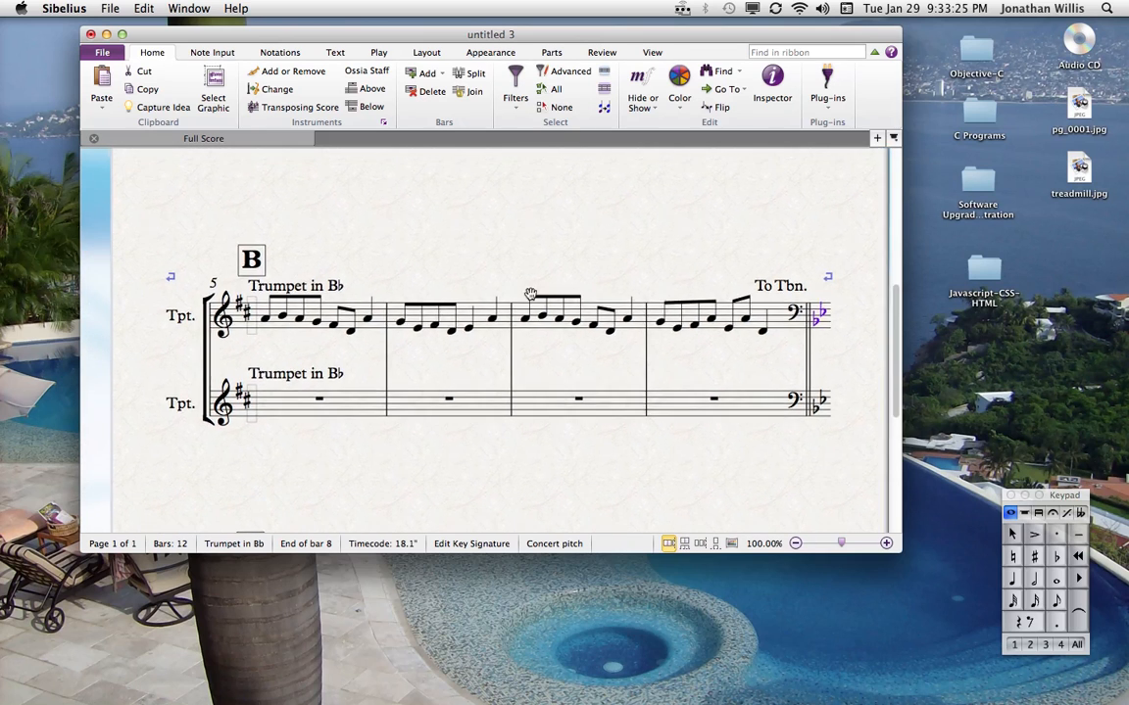
{"action": "scroll", "coordinate": [686, 424], "scroll_direction": "down", "scroll_amount": 3}
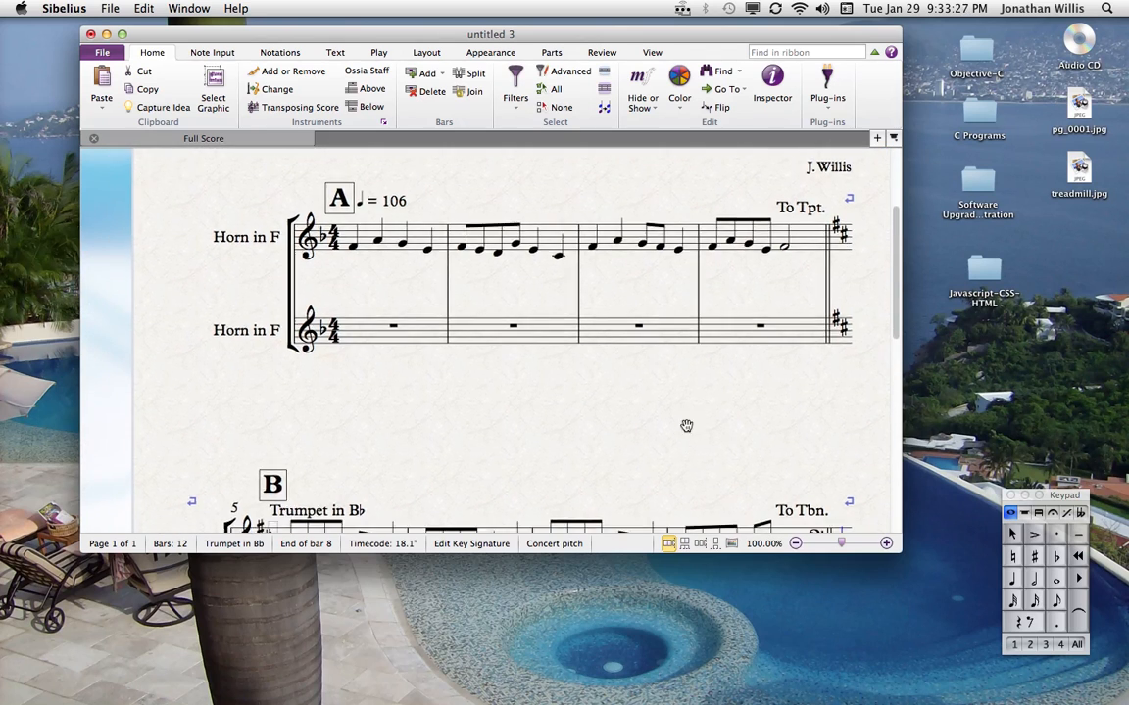
{"action": "scroll", "coordinate": [684, 421], "scroll_direction": "up", "scroll_amount": 2}
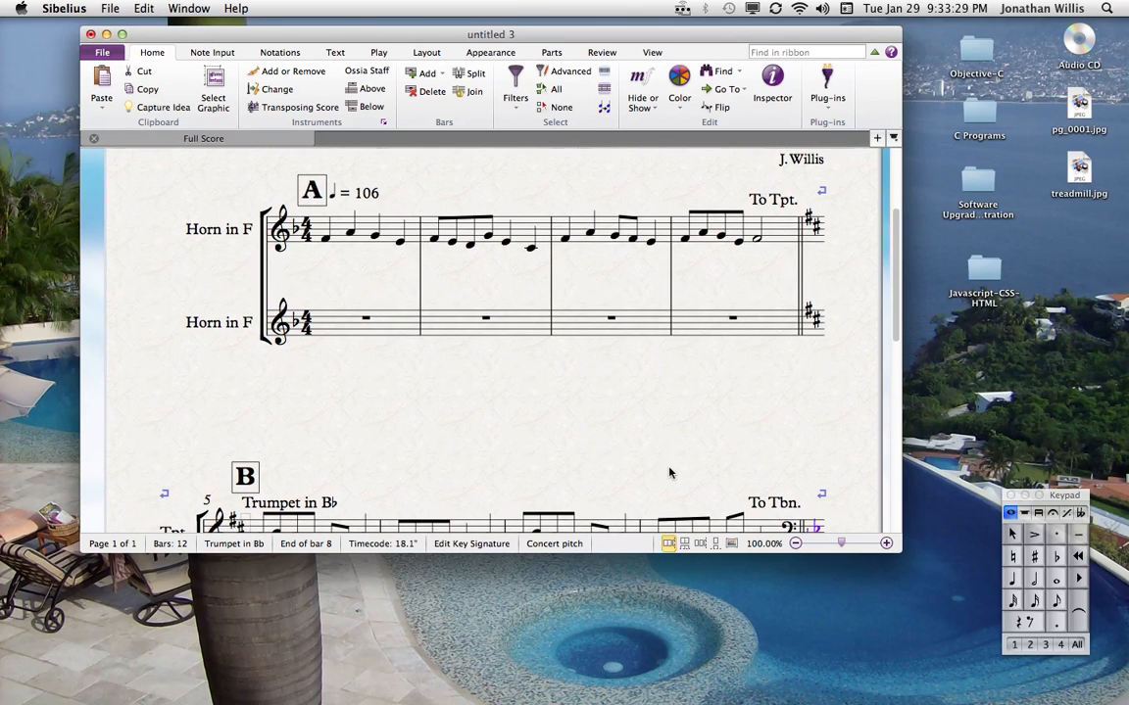
{"action": "left_click", "coordinate": [264, 285]}
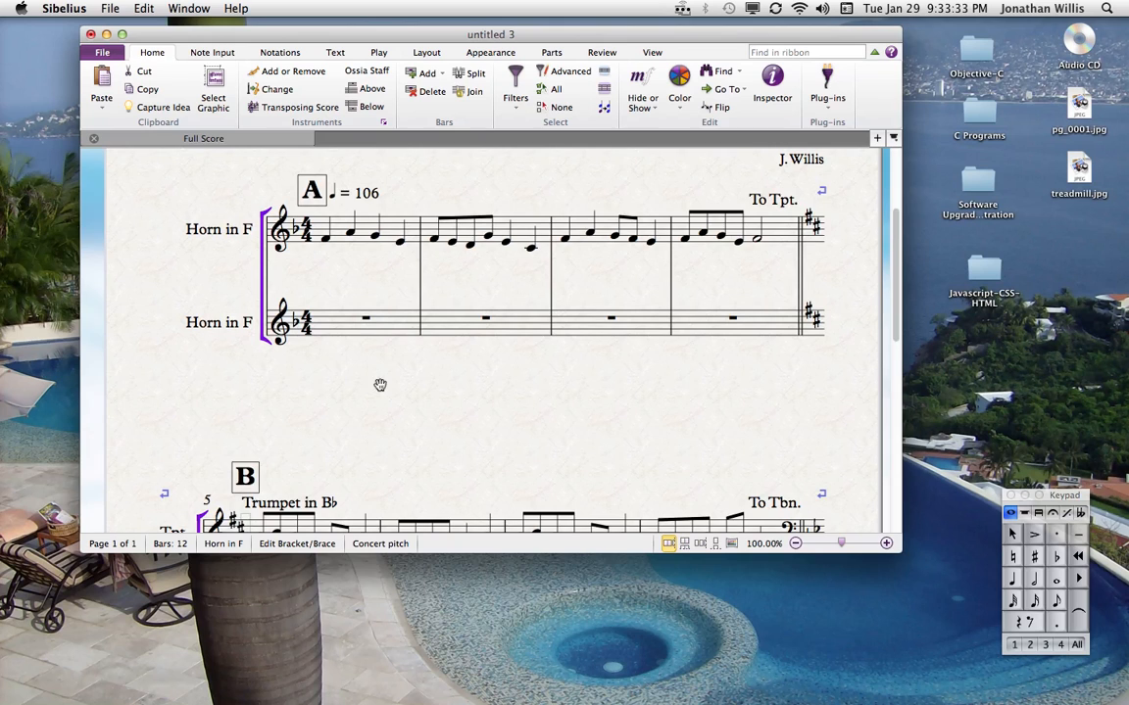
Hide the upper staff's two-sharp courtesy key signature at the end of bar 4
{"action": "left_click_drag", "start_coordinate": [378, 383], "coordinate": [327, 406]}
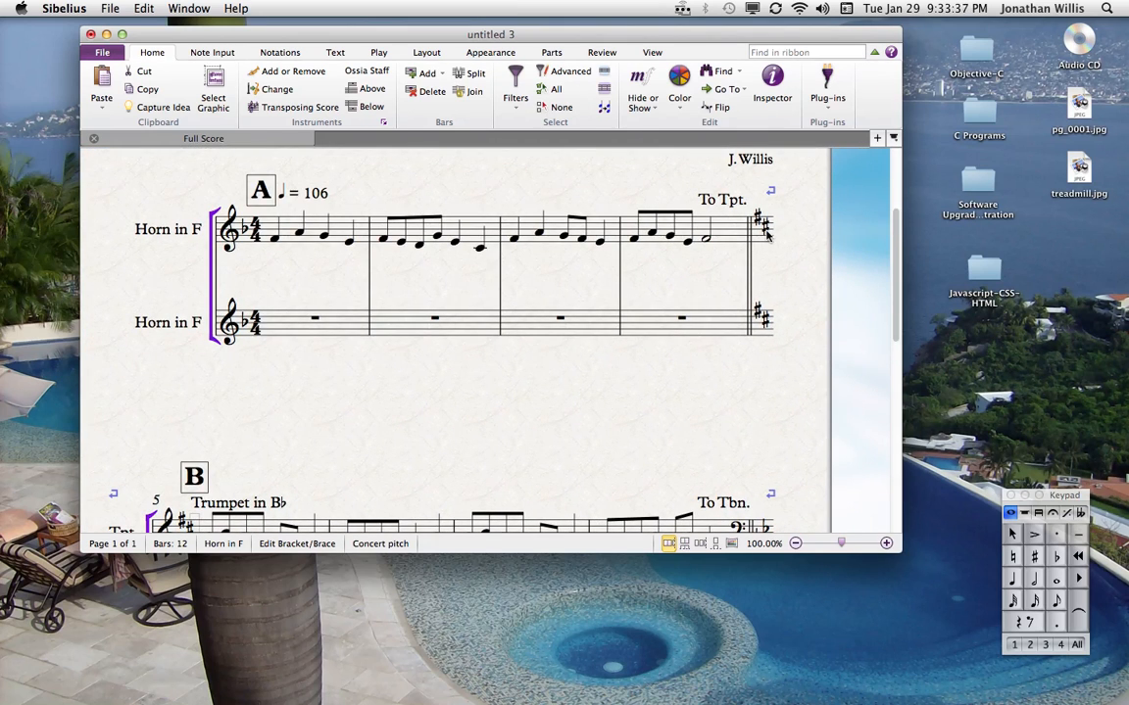
{"action": "left_click", "coordinate": [762, 226]}
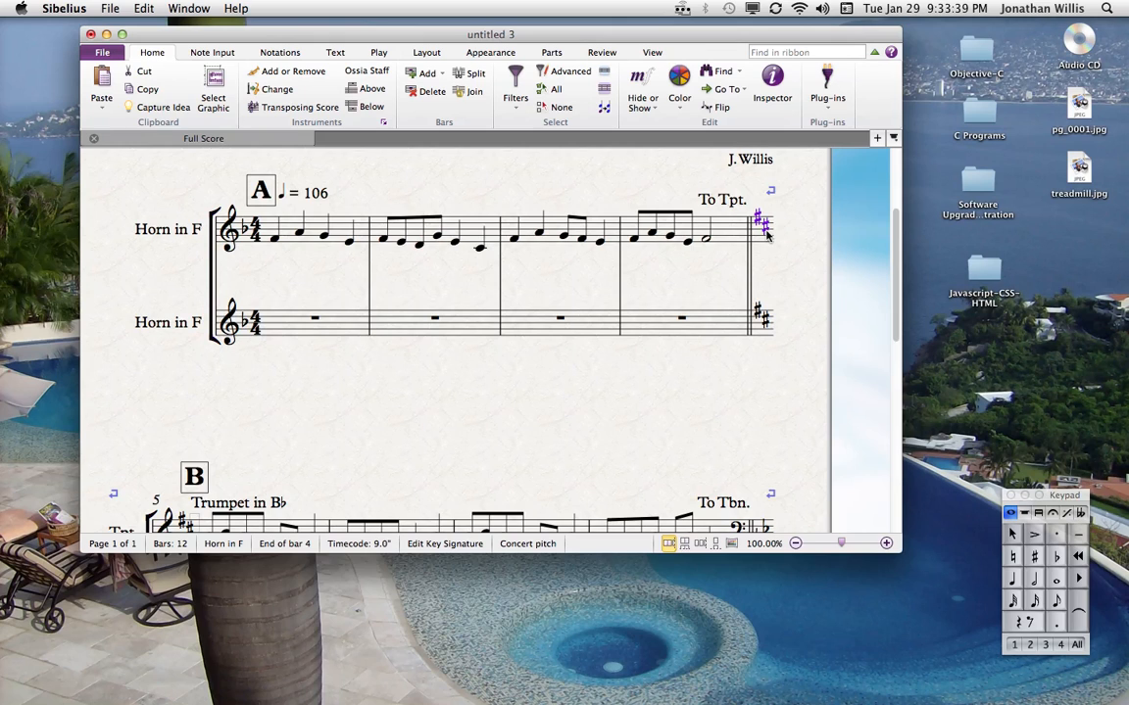
{"action": "right_click", "coordinate": [767, 234]}
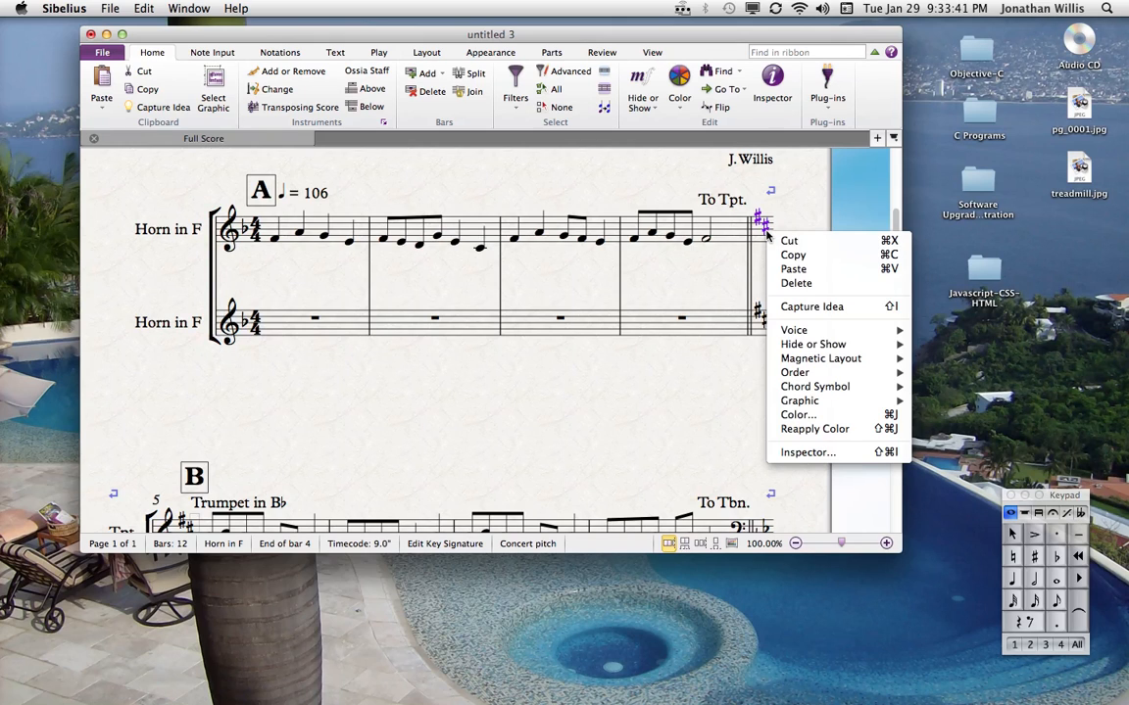
{"action": "mouse_move", "coordinate": [823, 344]}
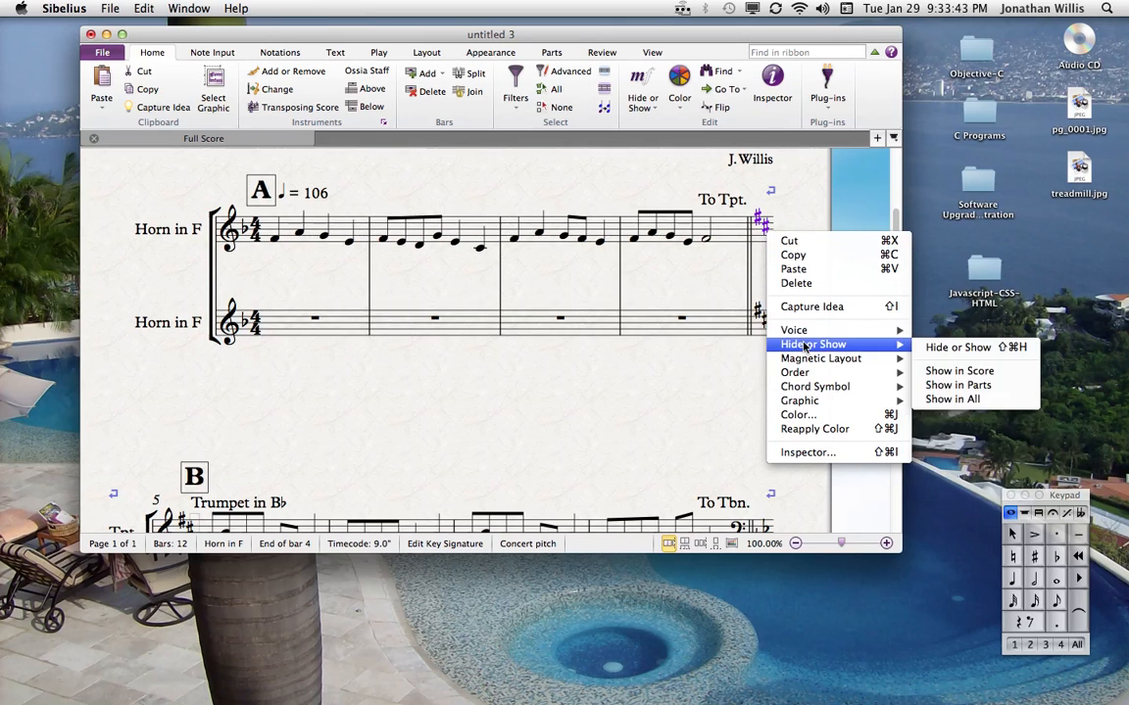
{"action": "left_click", "coordinate": [949, 348]}
Hide the lower staff's two-sharp courtesy key signature at the end of bar 4
{"action": "left_click", "coordinate": [764, 319]}
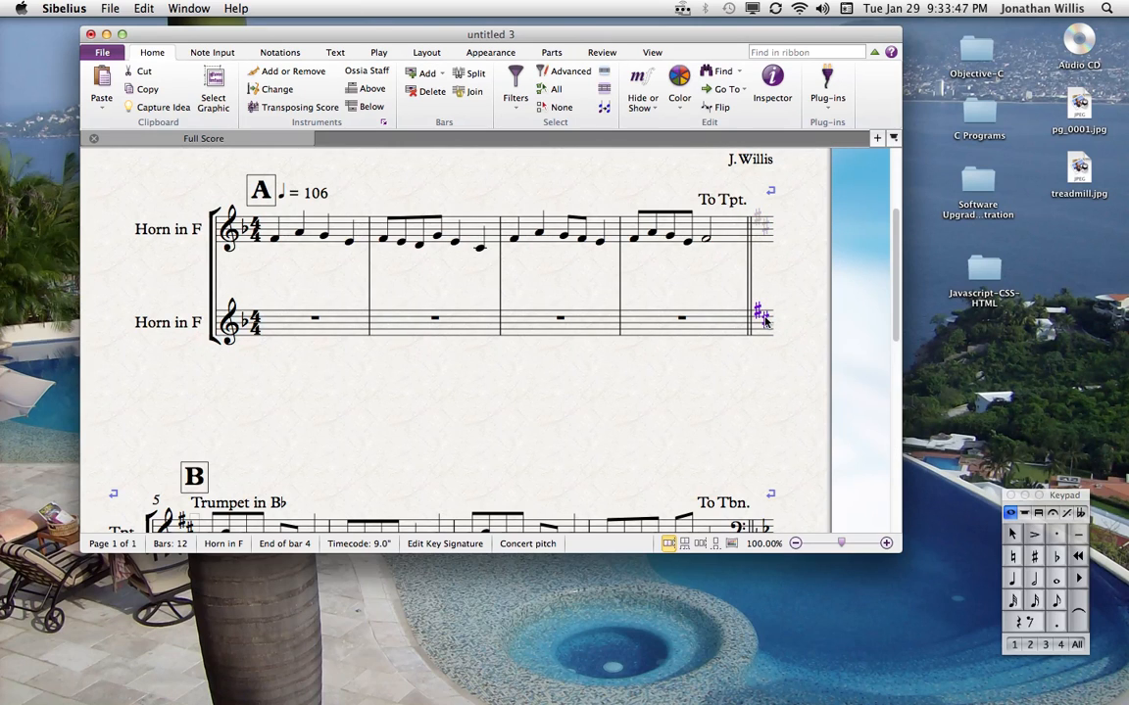
{"action": "right_click", "coordinate": [763, 319]}
{"action": "mouse_move", "coordinate": [842, 420]}
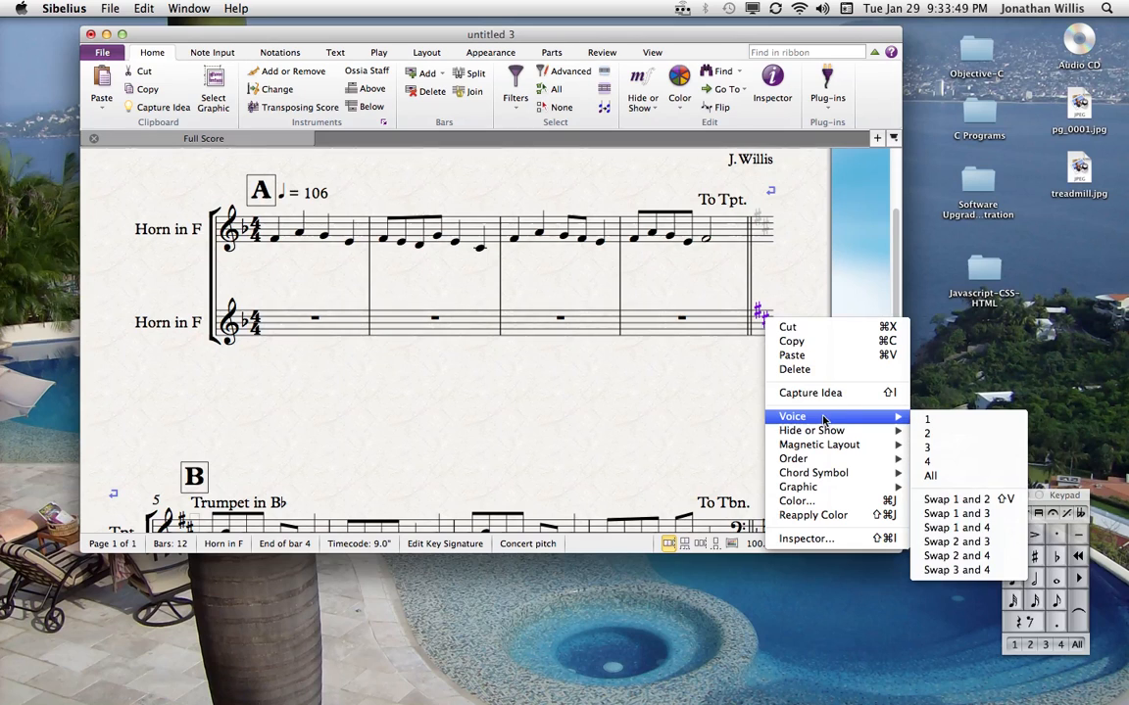
{"action": "left_click", "coordinate": [957, 433]}
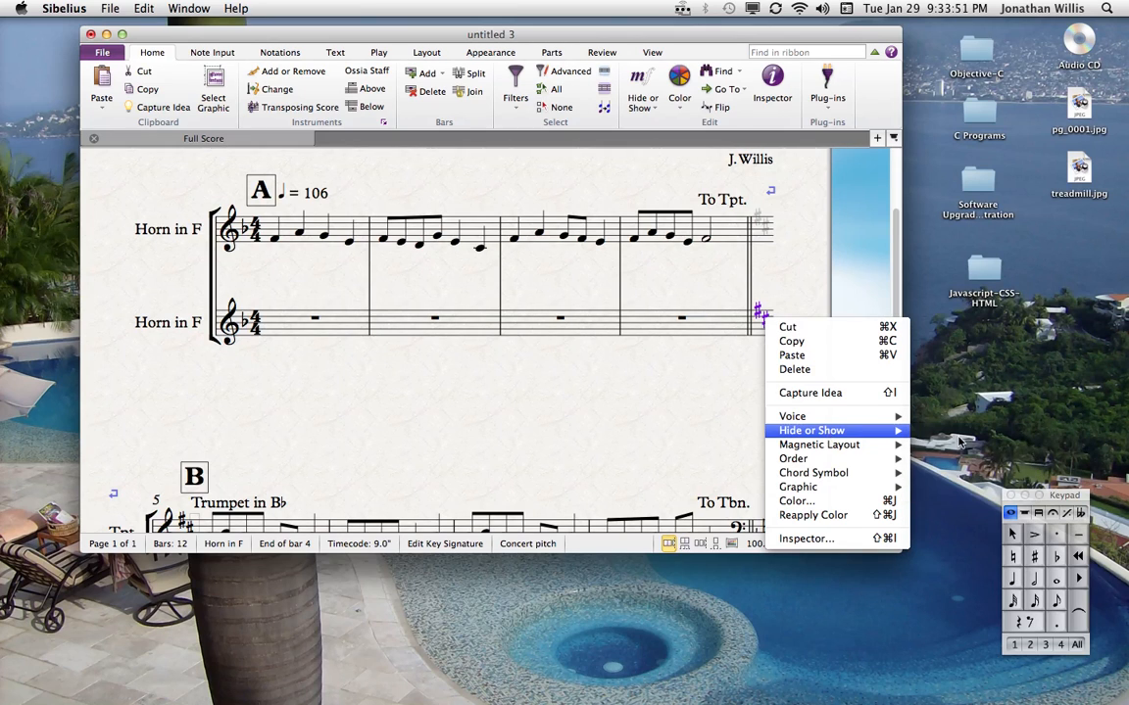
Hide the "To Tpt." instrument change text above bar 4 and clear the selection
{"action": "left_click", "coordinate": [725, 200]}
{"action": "right_click", "coordinate": [725, 203]}
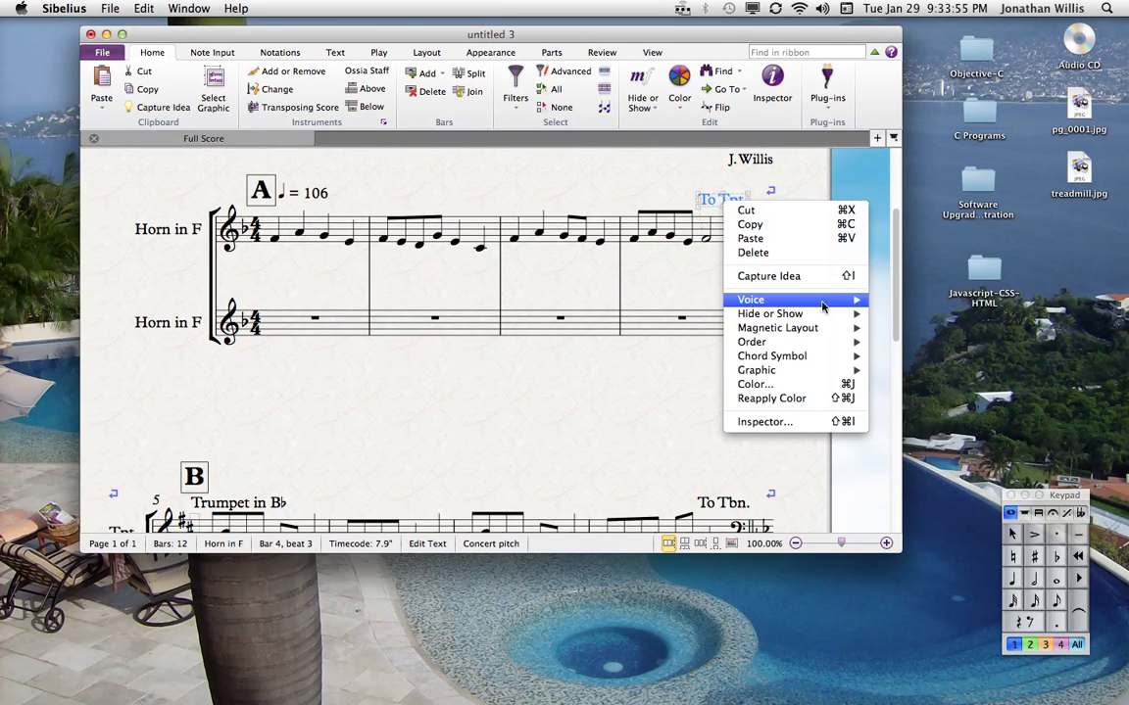
{"action": "mouse_move", "coordinate": [803, 315]}
{"action": "left_click", "coordinate": [915, 316]}
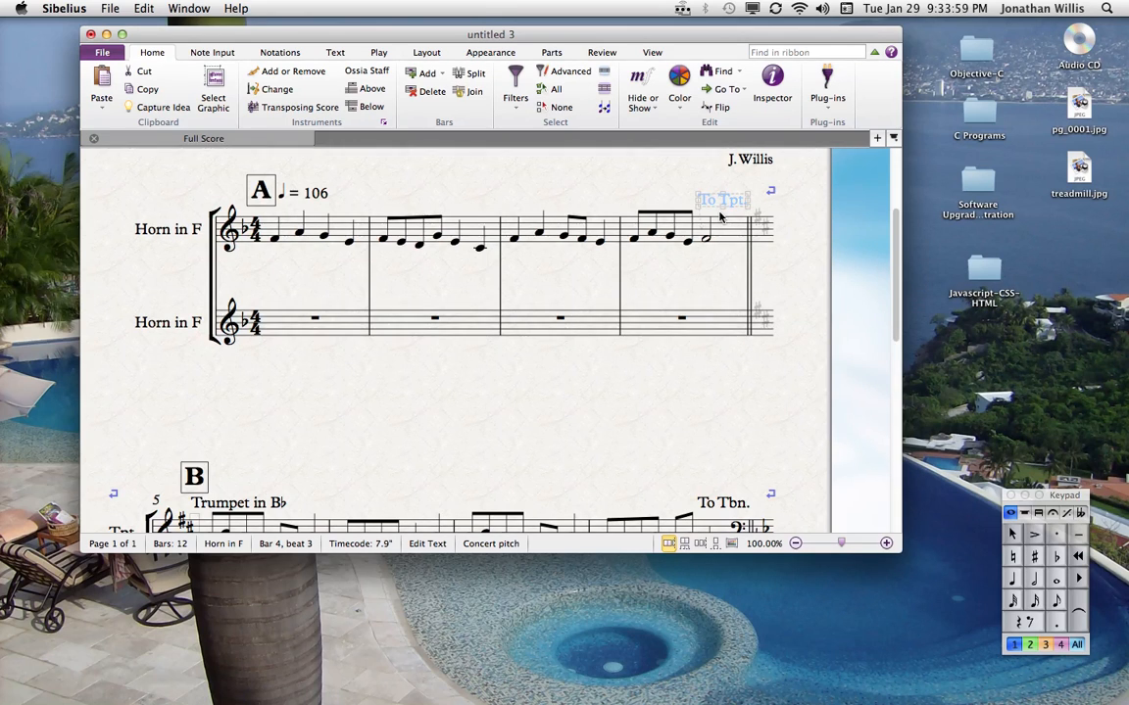
{"action": "key", "text": "Escape"}
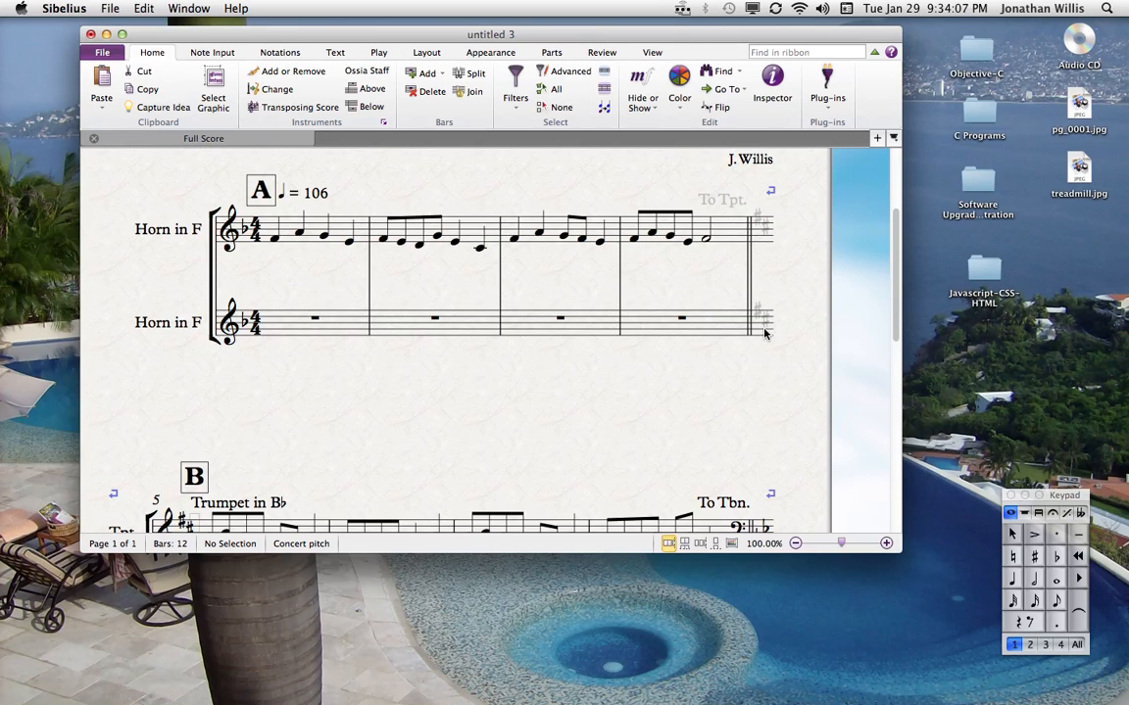
Hide the two-flat courtesy key signatures at the end of bar 8 on the lower and upper staves
{"action": "left_click_drag", "start_coordinate": [742, 372], "coordinate": [772, 209]}
{"action": "left_click", "coordinate": [794, 461]}
{"action": "right_click", "coordinate": [801, 461]}
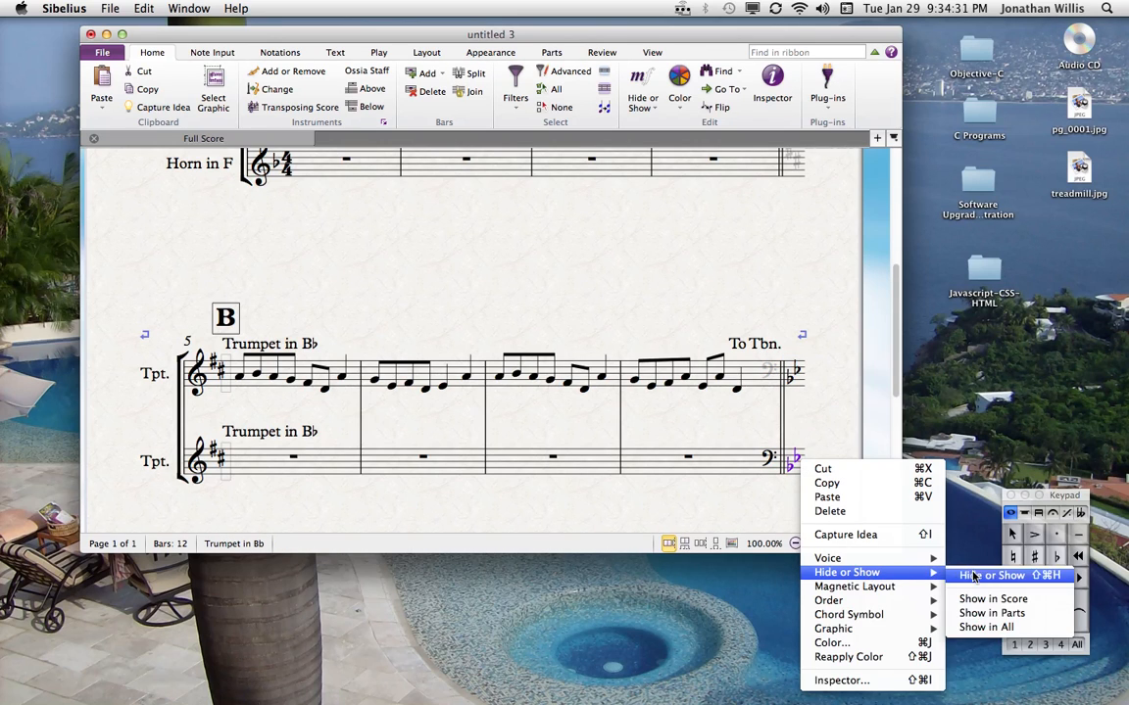
{"action": "left_click", "coordinate": [973, 577]}
{"action": "left_click", "coordinate": [795, 370]}
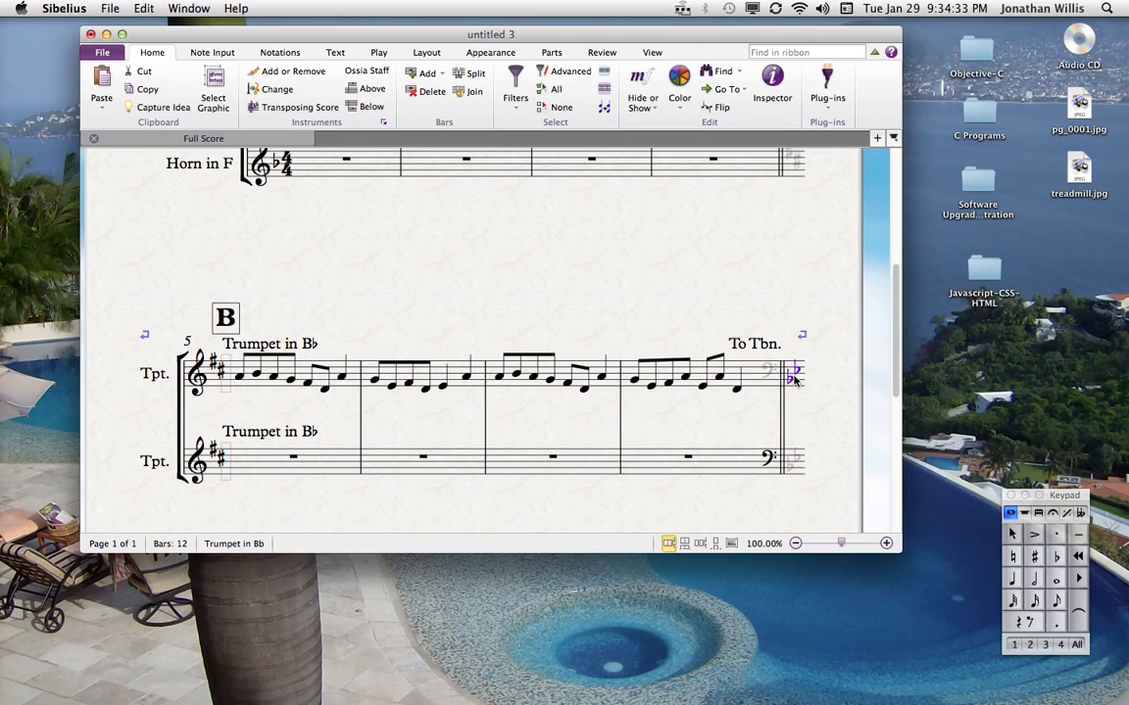
{"action": "right_click", "coordinate": [795, 376]}
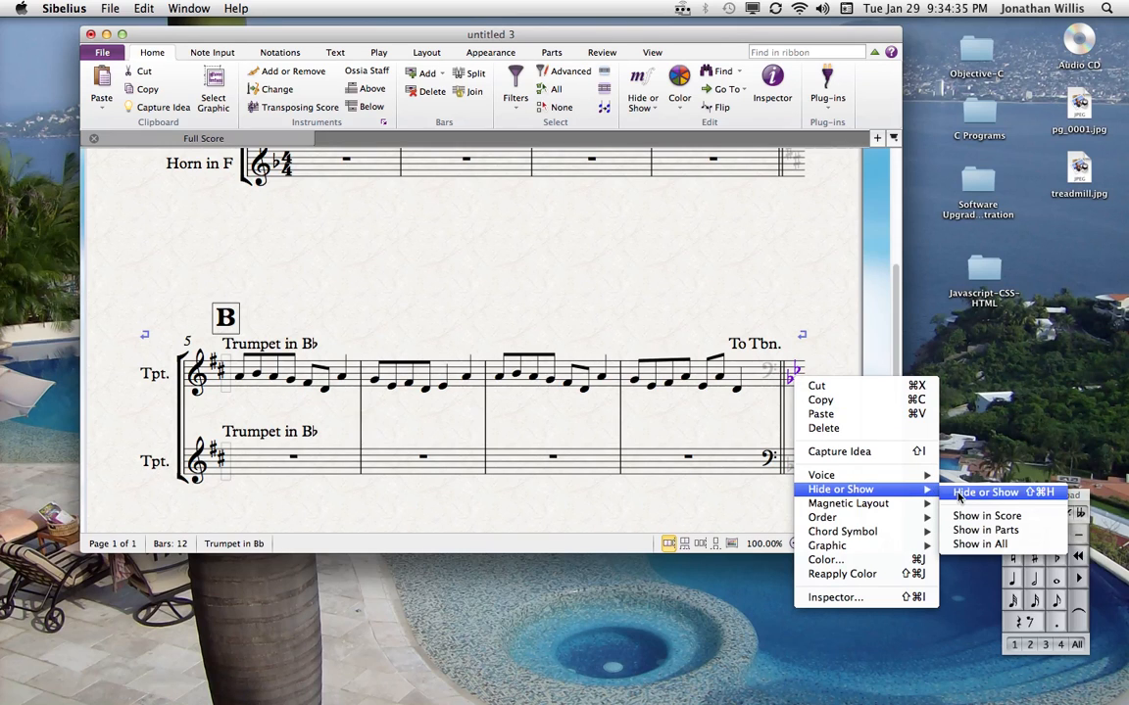
{"action": "left_click", "coordinate": [961, 494]}
Hide the lower staff's bass clef change at the end of bar 8 and clear the selection
{"action": "left_click", "coordinate": [770, 458]}
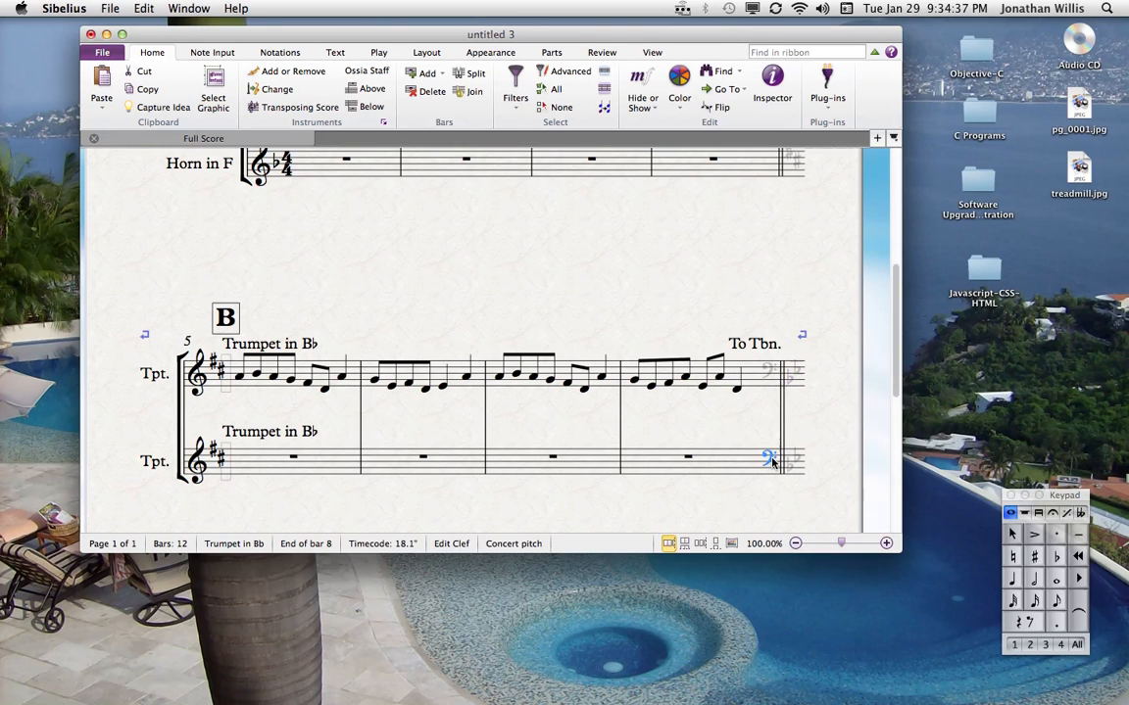
{"action": "right_click", "coordinate": [771, 457]}
{"action": "mouse_move", "coordinate": [824, 572]}
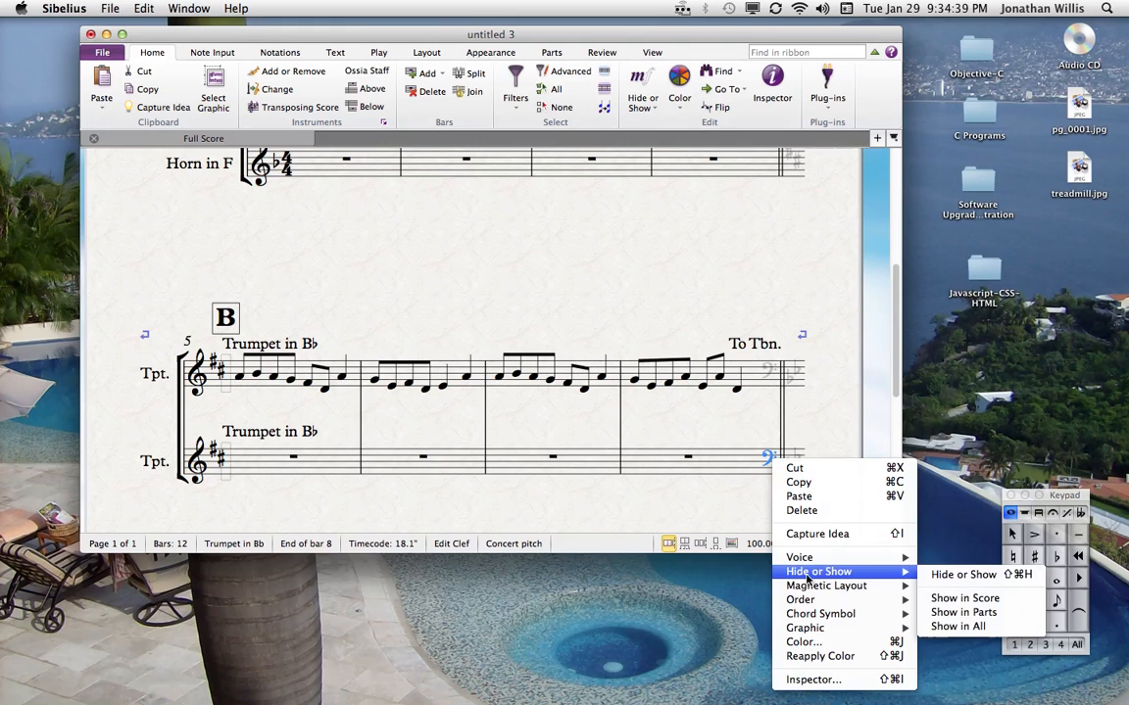
{"action": "left_click", "coordinate": [979, 576]}
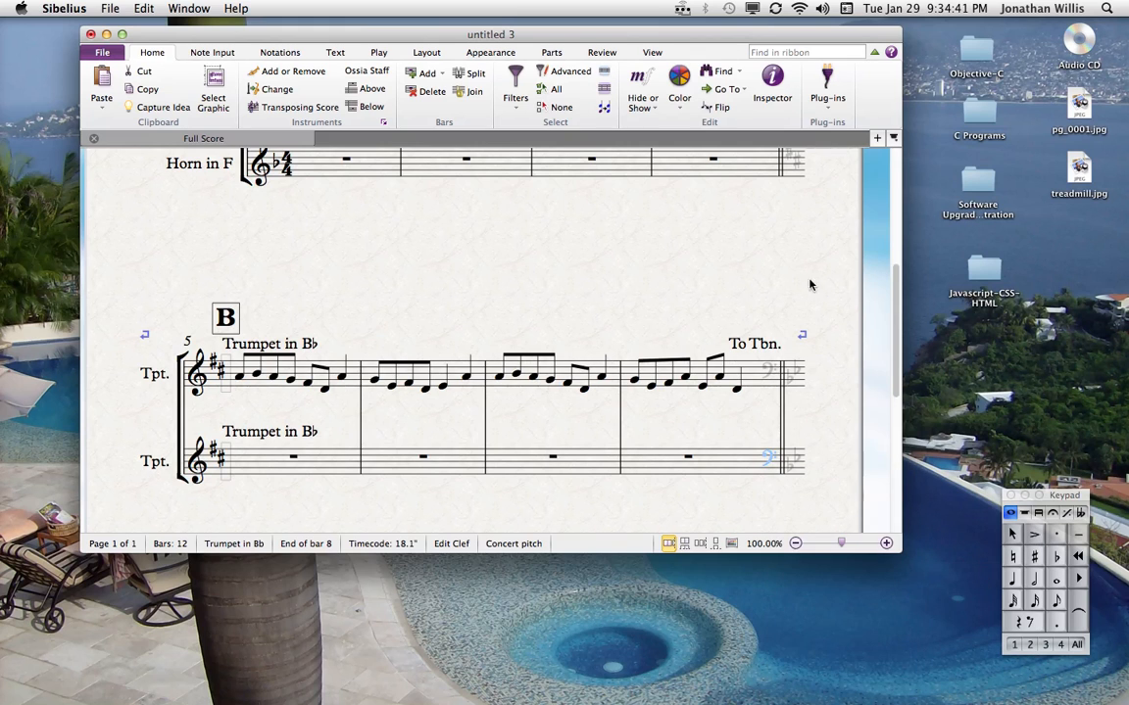
{"action": "left_click", "coordinate": [715, 296]}
Review sections A, B and C for any remaining courtesy signatures, clefs and labels
{"action": "scroll", "coordinate": [569, 191], "scroll_direction": "down", "scroll_amount": 4}
{"action": "scroll", "coordinate": [552, 453], "scroll_direction": "up", "scroll_amount": 8}
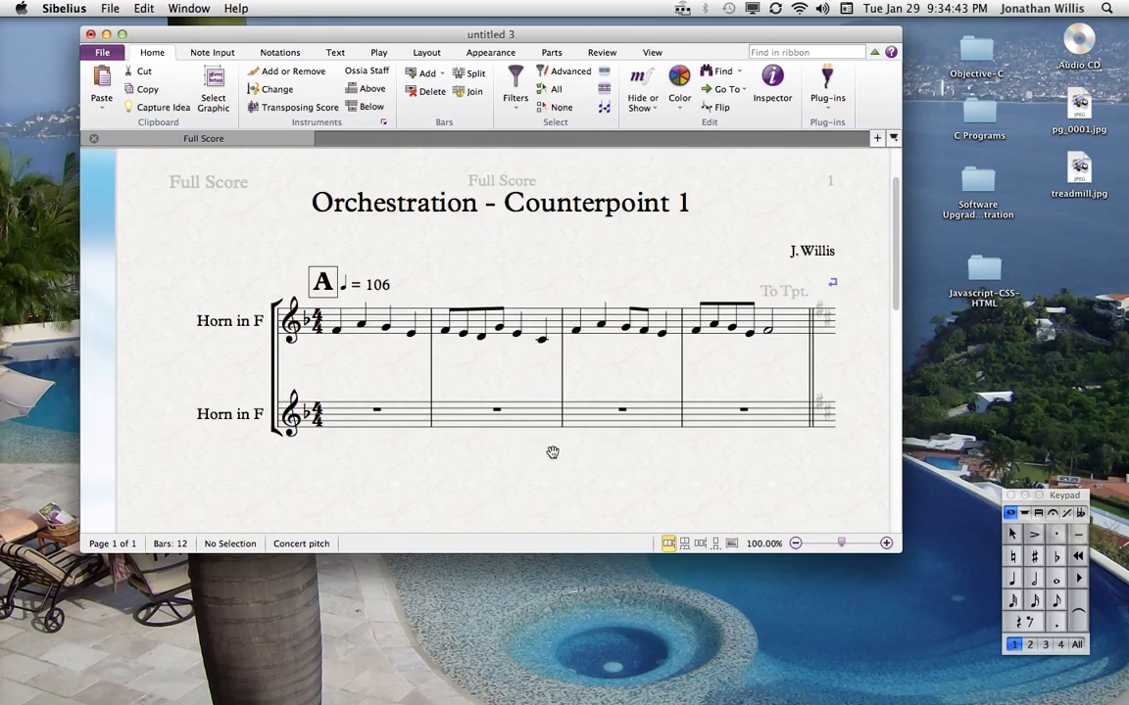
{"action": "scroll", "coordinate": [545, 441], "scroll_direction": "down", "scroll_amount": 3}
{"action": "scroll", "coordinate": [544, 441], "scroll_direction": "down", "scroll_amount": 5}
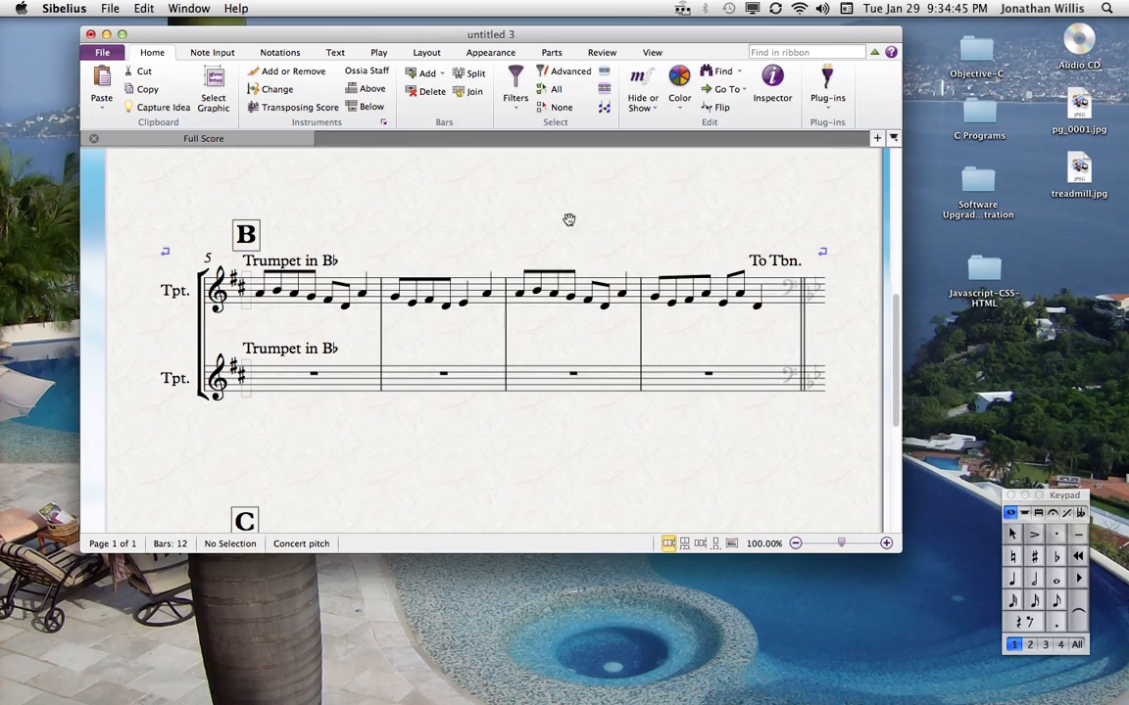
{"action": "scroll", "coordinate": [441, 314], "scroll_direction": "down", "scroll_amount": 5}
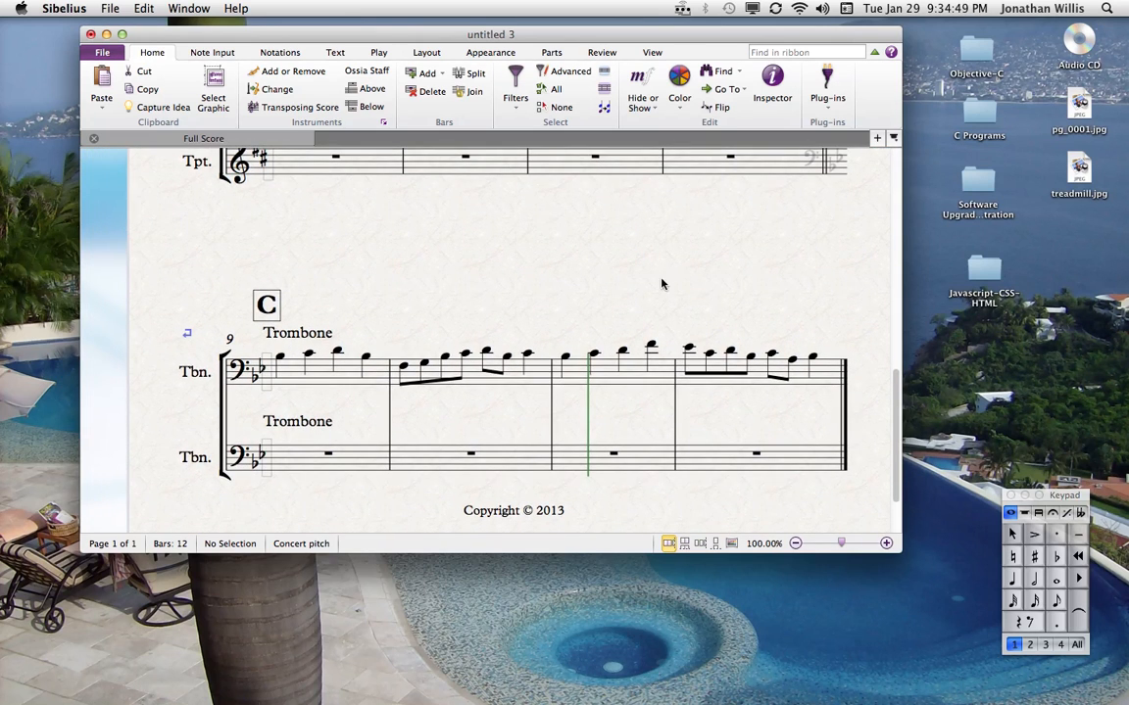
{"action": "scroll", "coordinate": [662, 284], "scroll_direction": "up", "scroll_amount": 5}
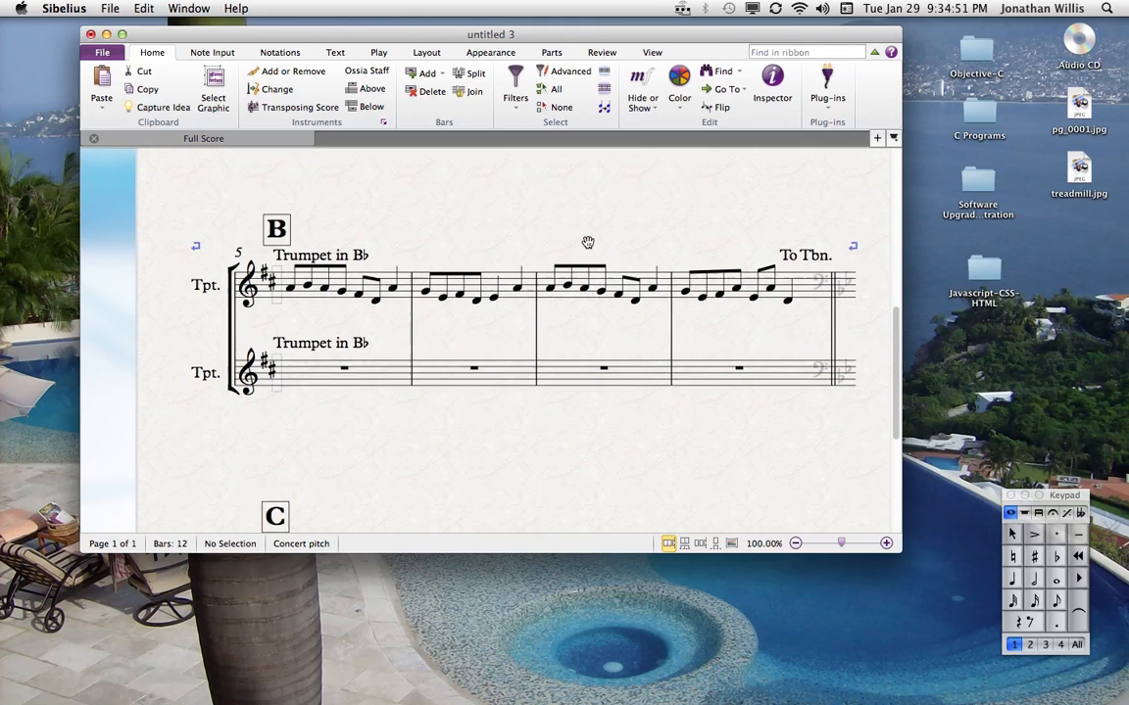
Indent the section B system by moving its initial barline inward close to section A's starting point, and clear the selection
{"action": "left_click_drag", "start_coordinate": [588, 242], "coordinate": [587, 391]}
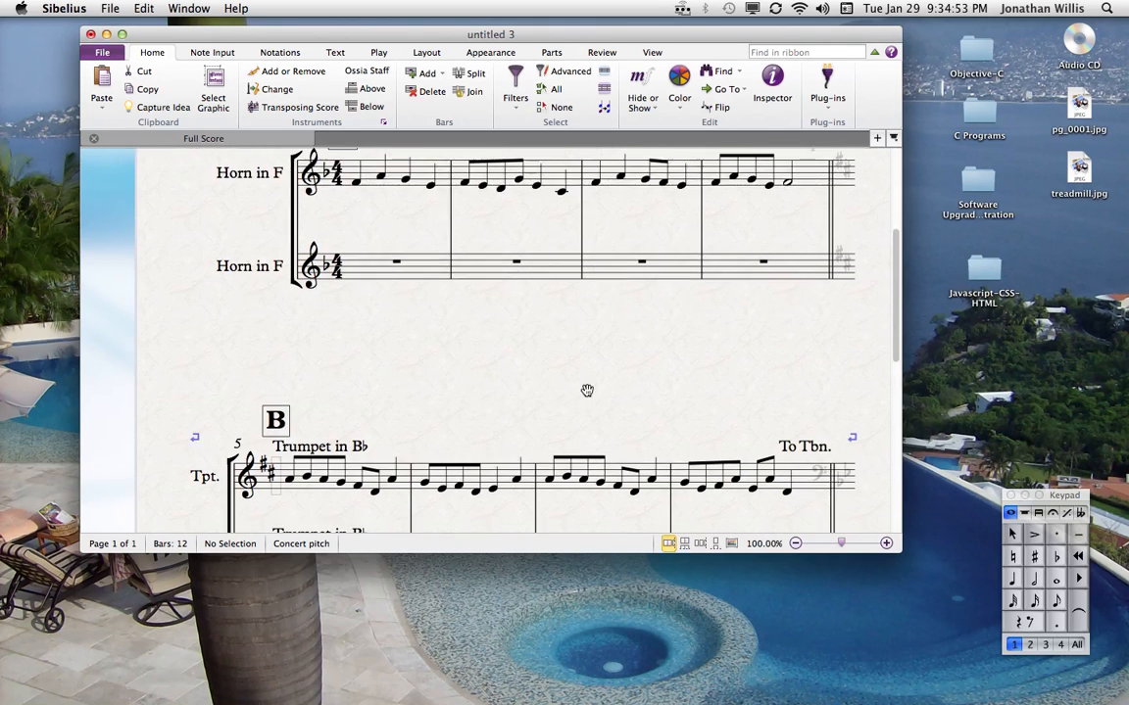
{"action": "left_click", "coordinate": [236, 435]}
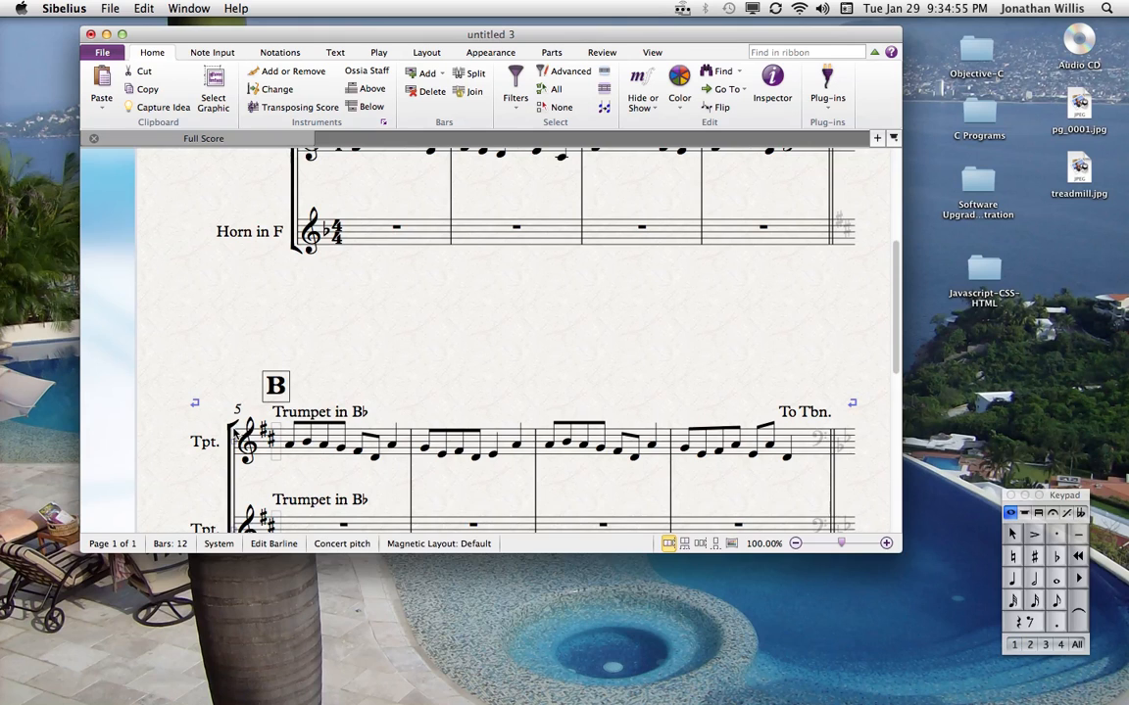
{"action": "left_click_drag", "start_coordinate": [235, 435], "coordinate": [285, 431]}
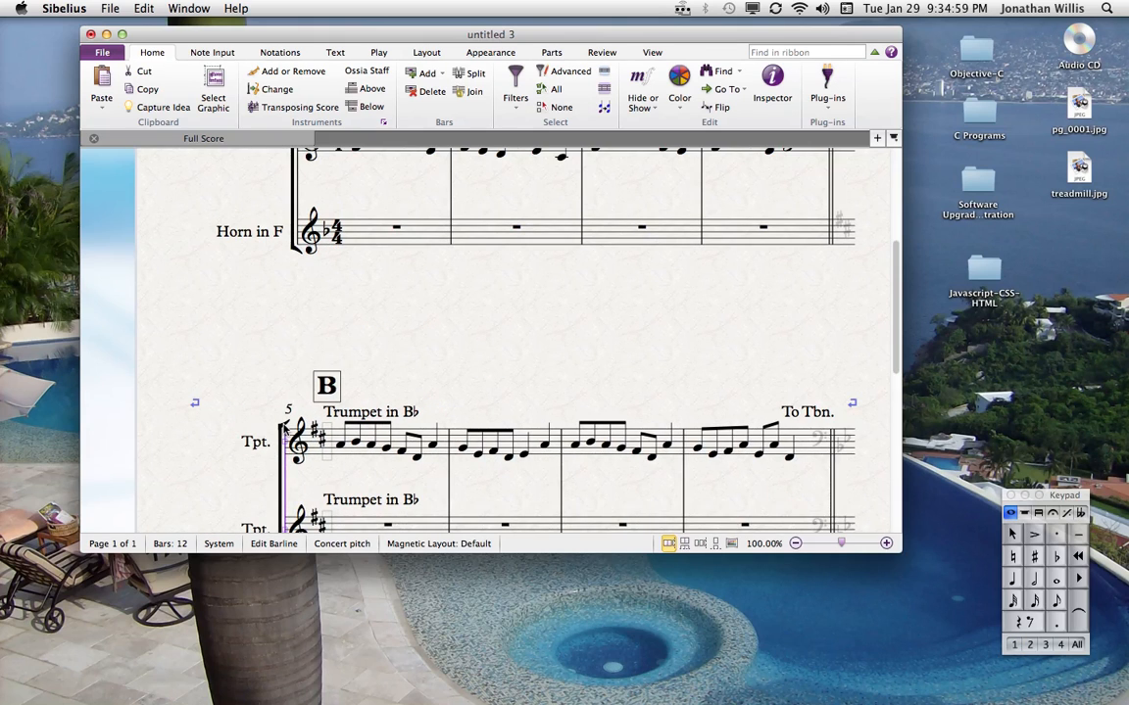
{"action": "key", "text": "Escape"}
Reduce the section A system's indent by moving its initial barline outward, and clear the selection
{"action": "left_click_drag", "start_coordinate": [290, 241], "coordinate": [257, 238]}
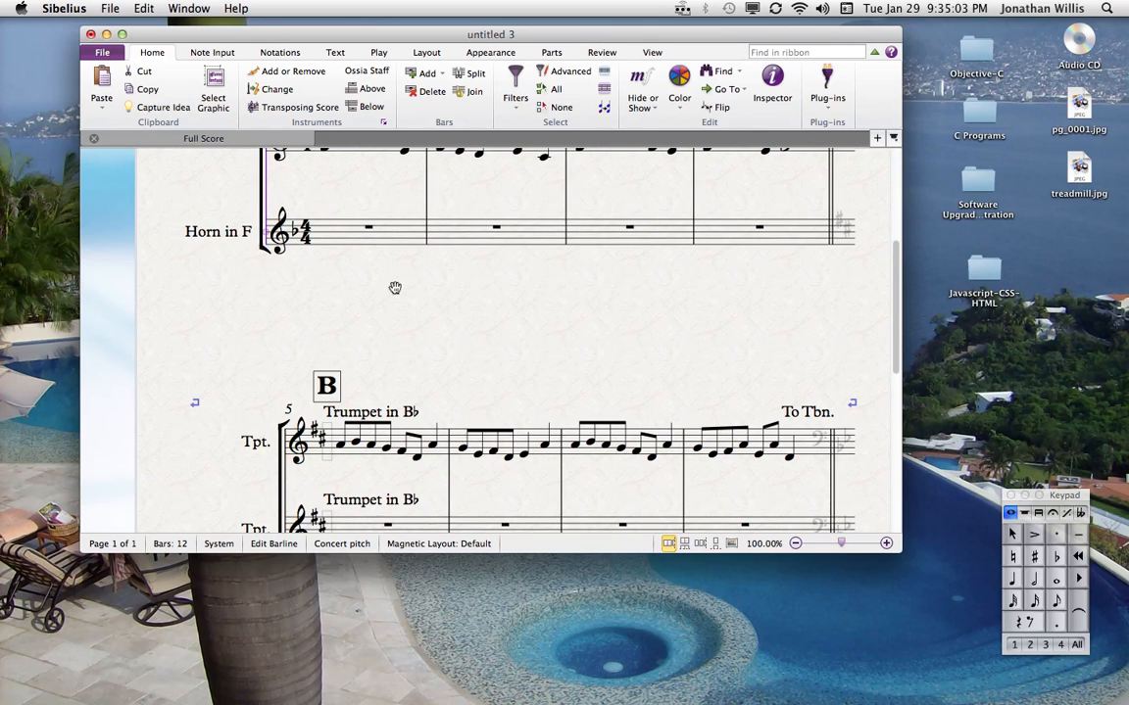
{"action": "left_click_drag", "start_coordinate": [393, 290], "coordinate": [400, 343]}
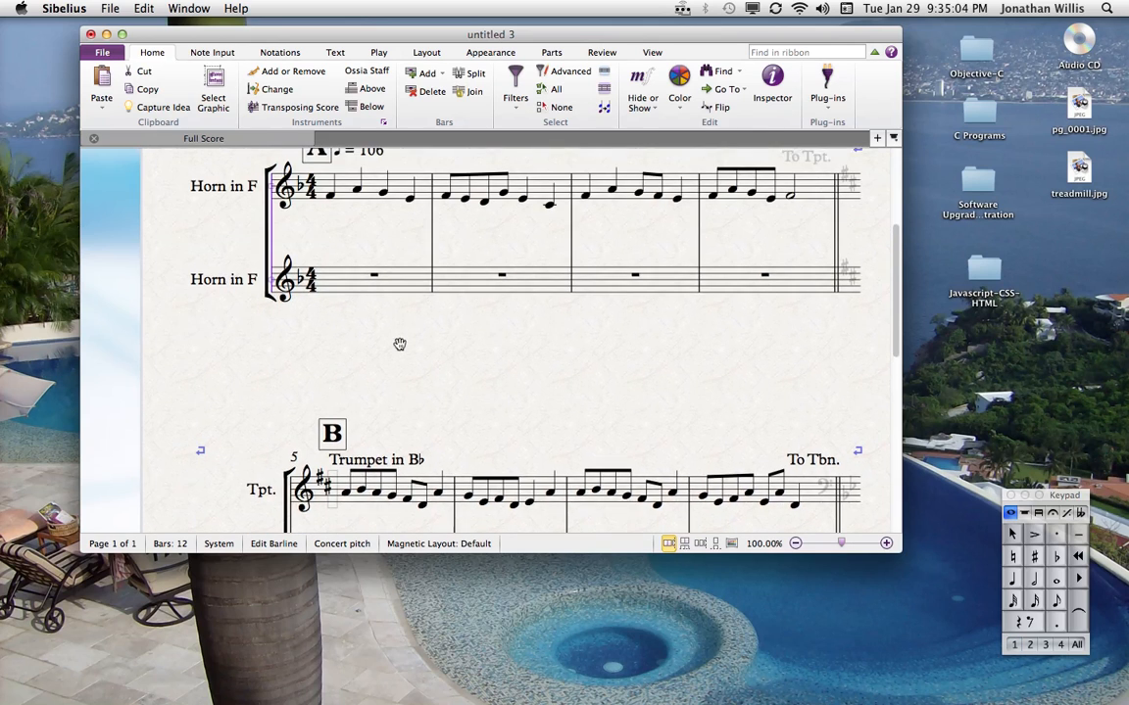
{"action": "left_click", "coordinate": [287, 491]}
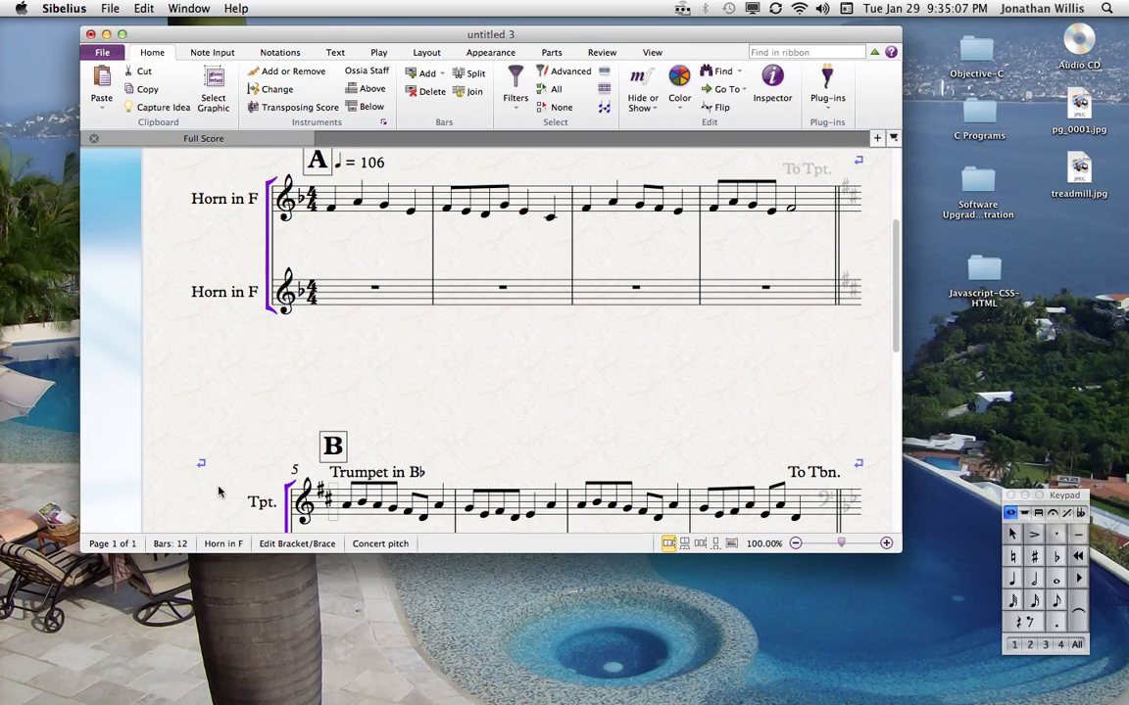
{"action": "scroll", "coordinate": [468, 360], "scroll_direction": "down", "scroll_amount": 3}
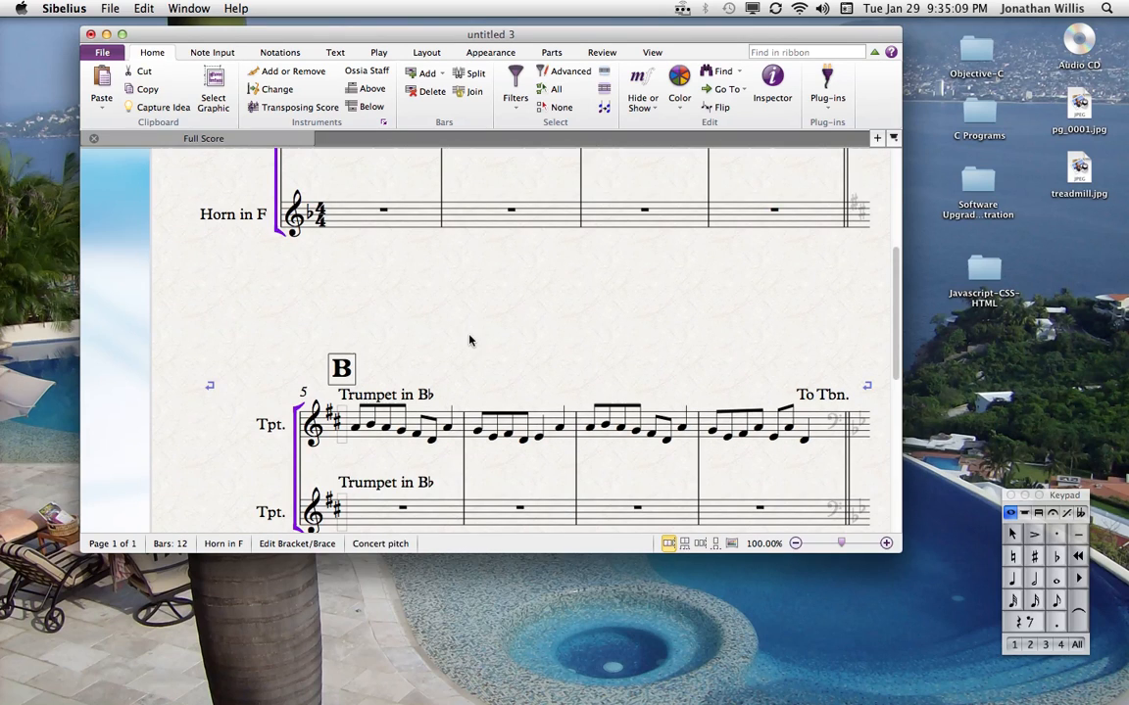
{"action": "key", "text": "Escape"}
Move section B's initial barline outward to line up with the start of the section A system
{"action": "left_click", "coordinate": [302, 487]}
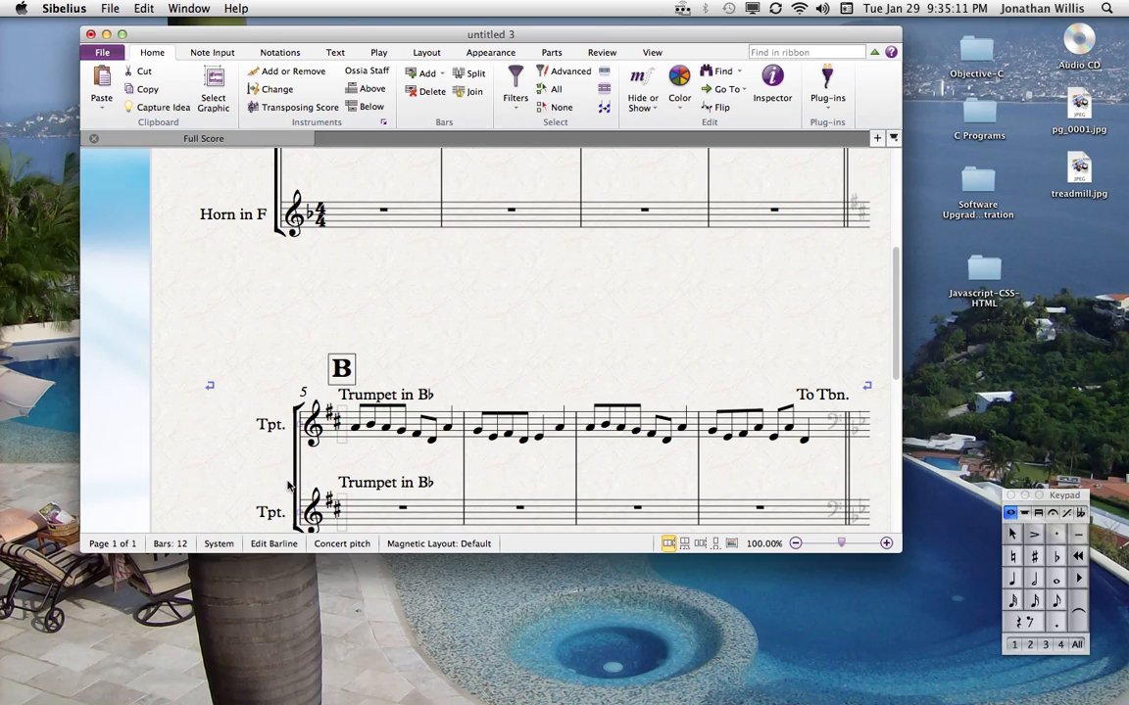
{"action": "mouse_move", "coordinate": [287, 481]}
{"action": "left_mouse_down"}
{"action": "mouse_move", "coordinate": [269, 481]}
{"action": "mouse_move", "coordinate": [286, 478]}
{"action": "left_mouse_up"}
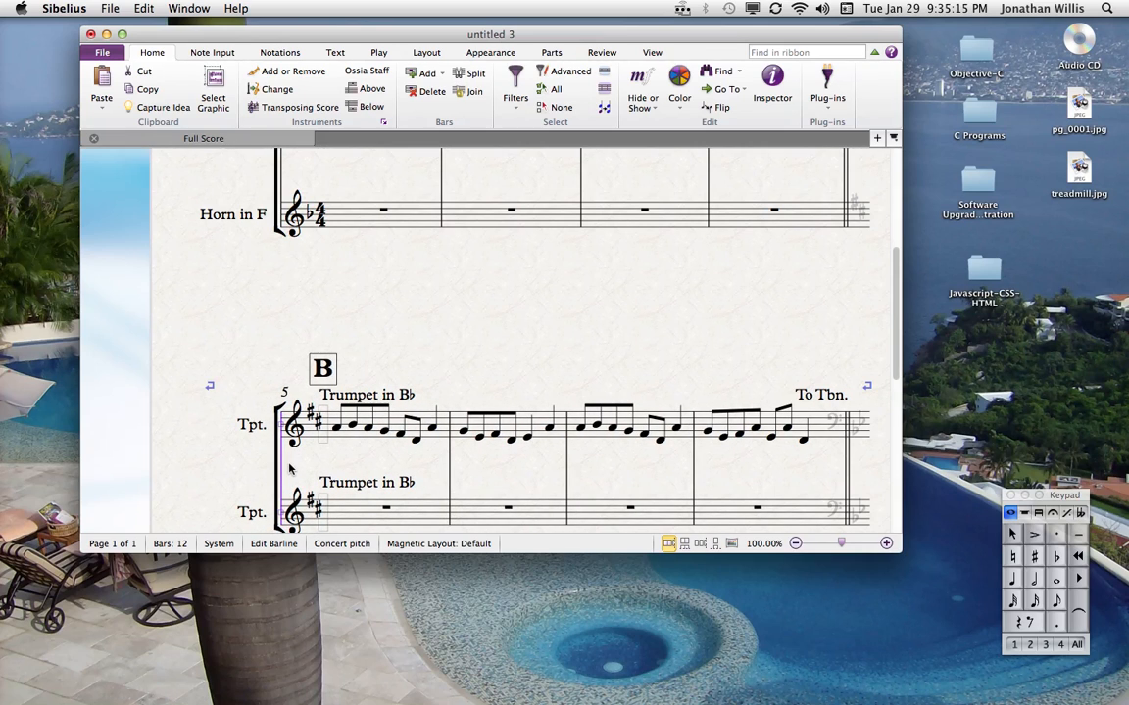
{"action": "key", "text": "Escape"}
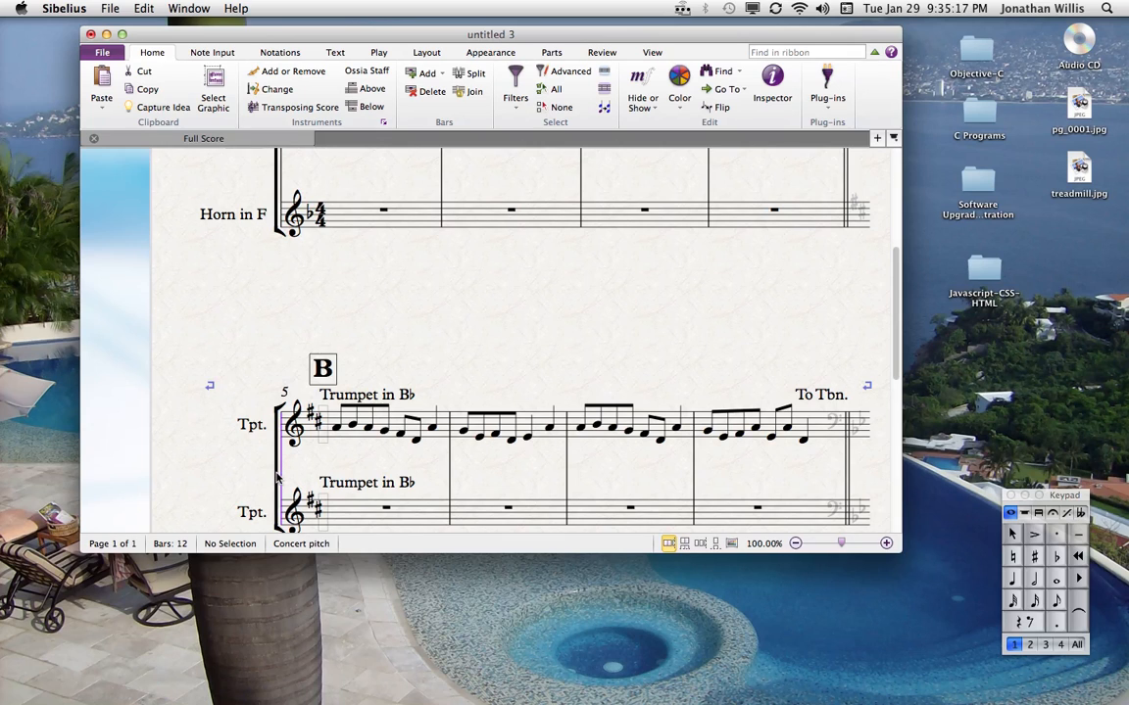
{"action": "left_click", "coordinate": [277, 478]}
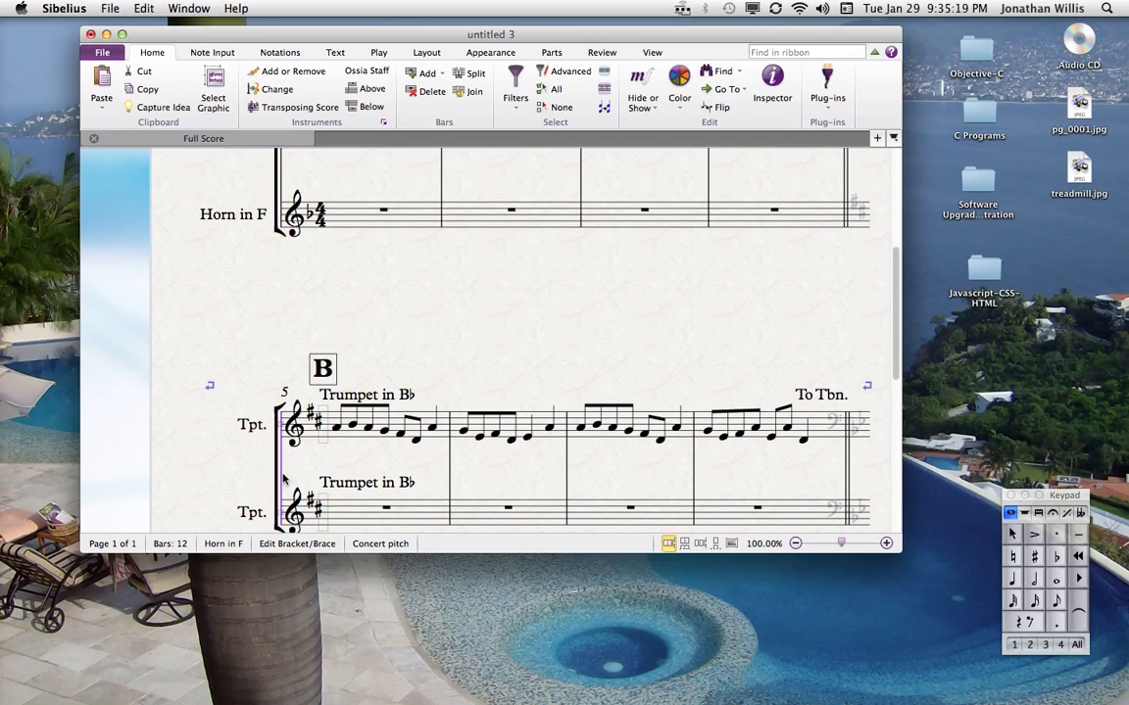
{"action": "left_click", "coordinate": [283, 478]}
Indent the section C system by moving its initial barline inward to line up with section B, and clear the selection
{"action": "left_click_drag", "start_coordinate": [500, 284], "coordinate": [512, 174]}
{"action": "left_click_drag", "start_coordinate": [515, 453], "coordinate": [503, 304]}
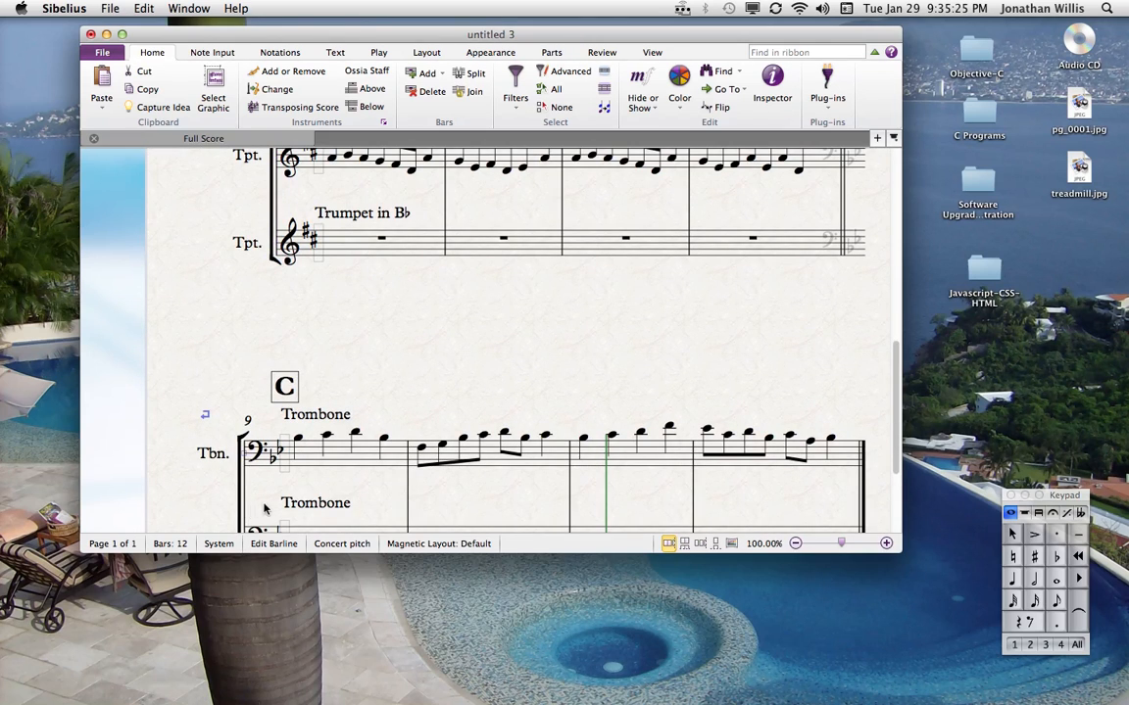
{"action": "left_click_drag", "start_coordinate": [248, 508], "coordinate": [283, 508]}
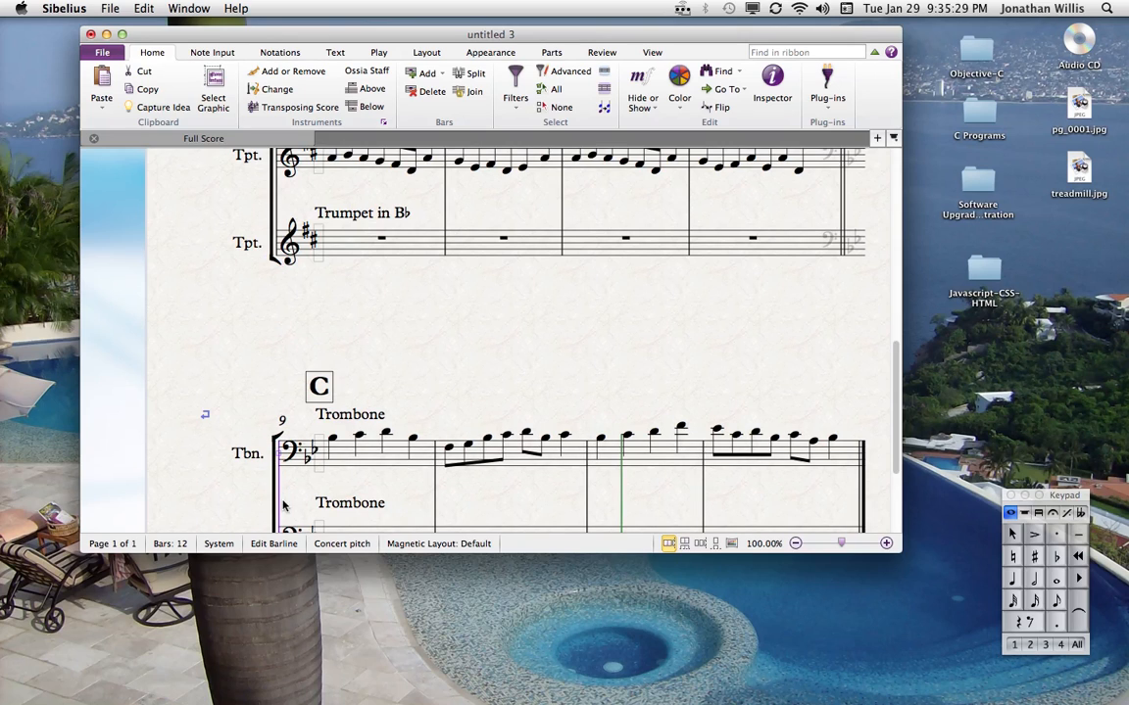
{"action": "left_click", "coordinate": [435, 314]}
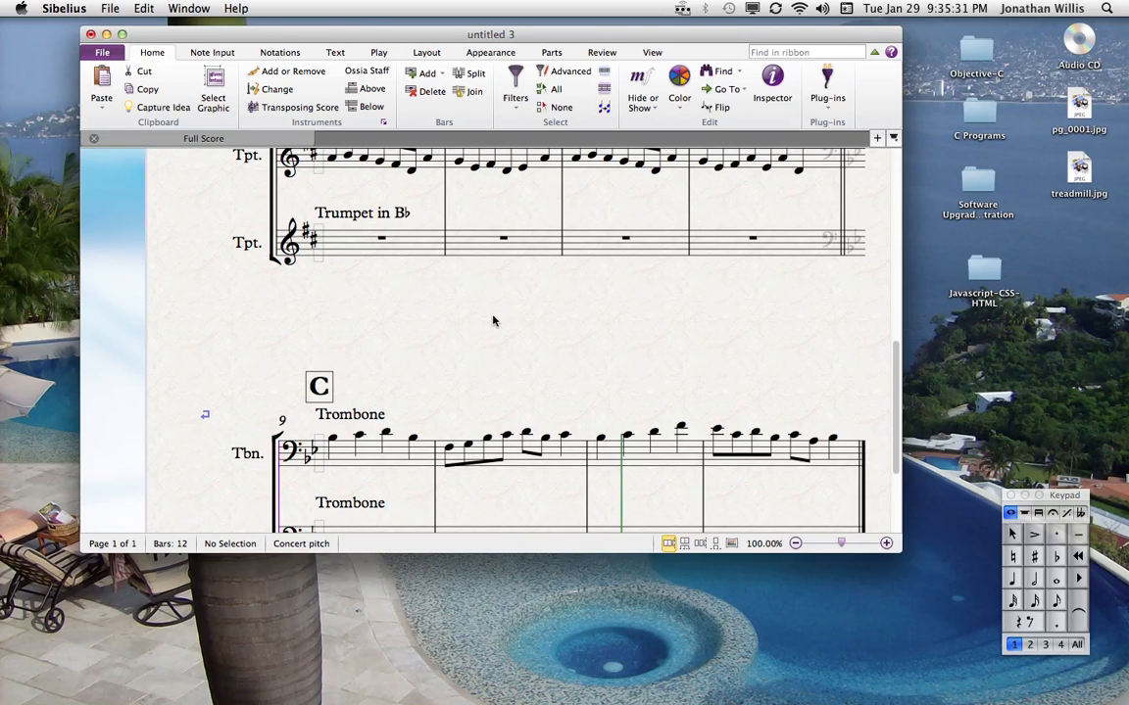